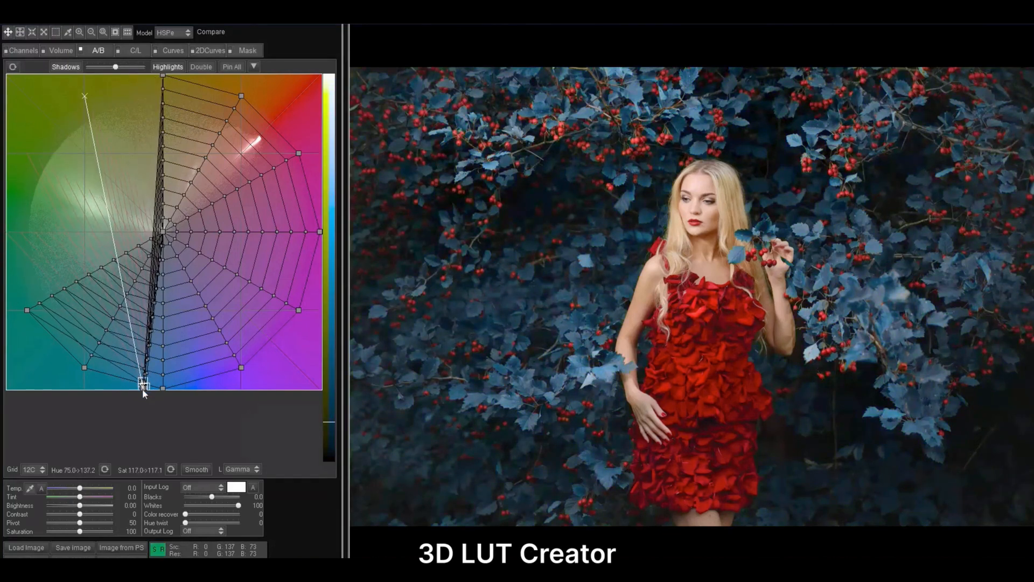
# Warp the photo's colors by pulling an orange-red point of the A/B grid inward and the C/L grid's orange side toward the dark cyan corner
pyautogui.moveTo(290, 165); pyautogui.dragTo(226, 237)
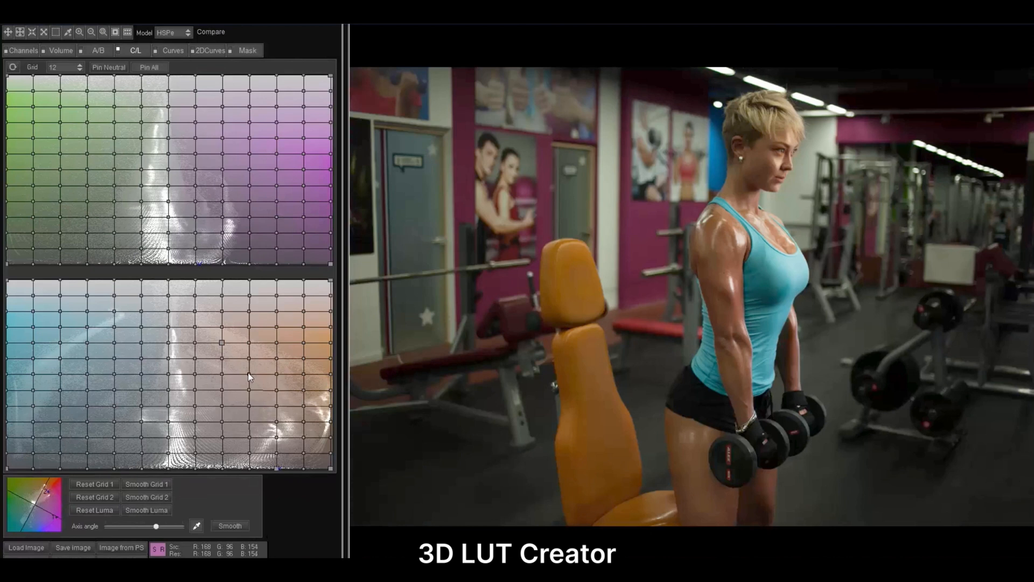
pyautogui.click(248, 374)
pyautogui.moveTo(250, 469); pyautogui.dragTo(58, 491)
# Pin the ends of the neutral column and the magenta corner points on the C/L green-magenta grid
pyautogui.click(169, 263)
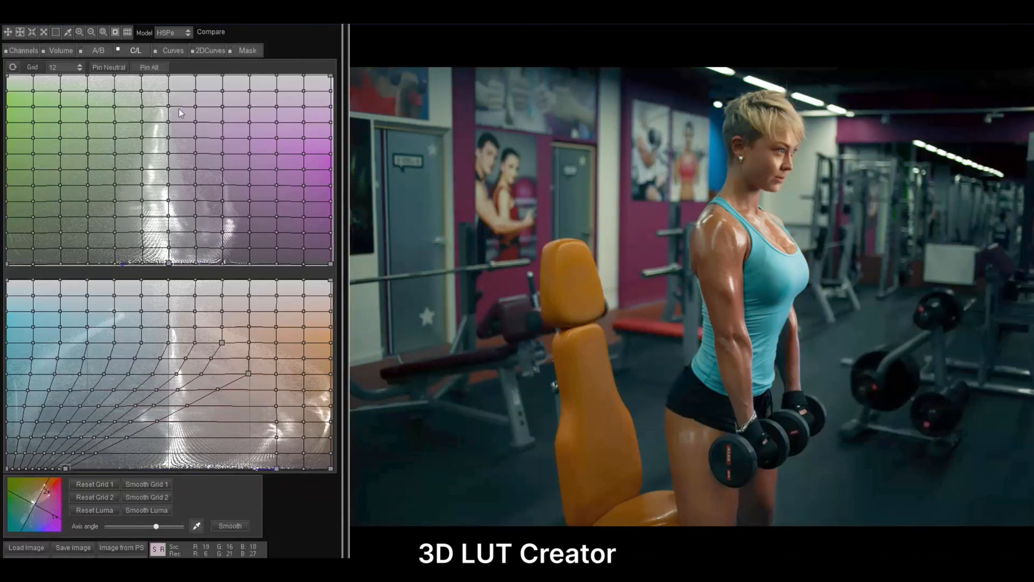
pyautogui.click(170, 76)
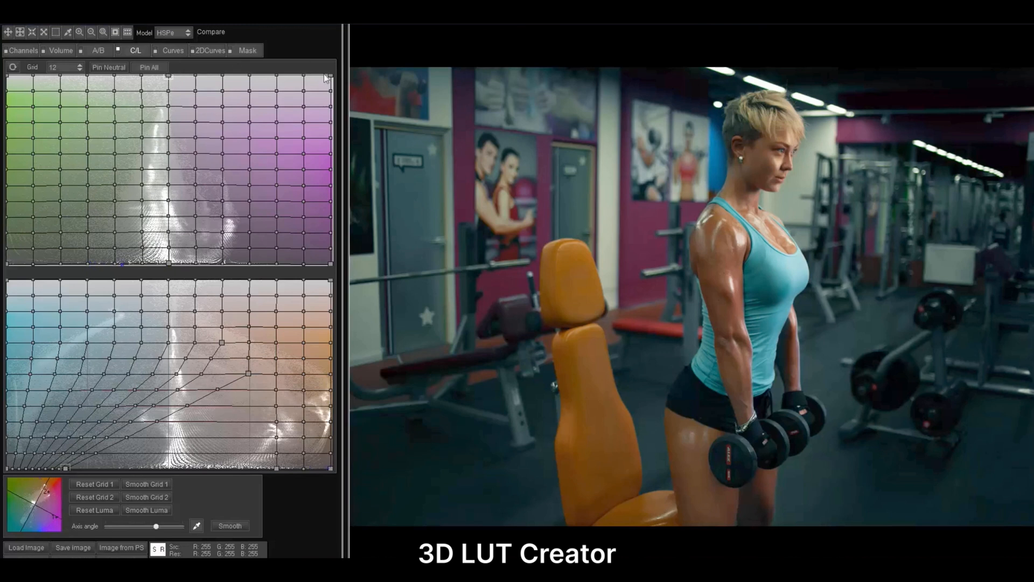
pyautogui.moveTo(328, 76); pyautogui.dragTo(330, 265)
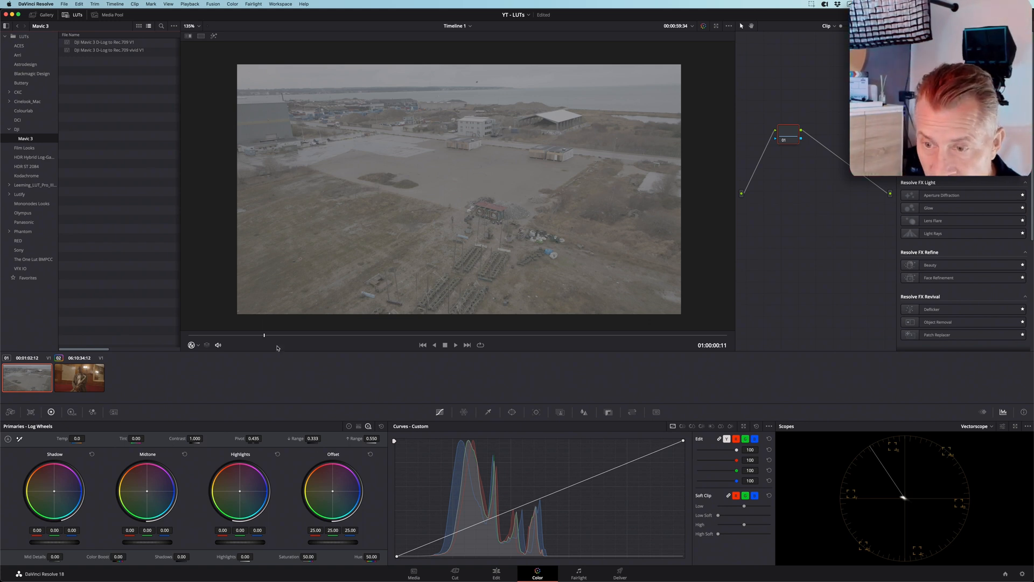
# Switch to DaVinci Resolve, park the drone clip at 01:00:00:15 and apply the DJI Mavic 3 D-Log to Rec.709 vivid V1 LUT
pyautogui.click(292, 335)
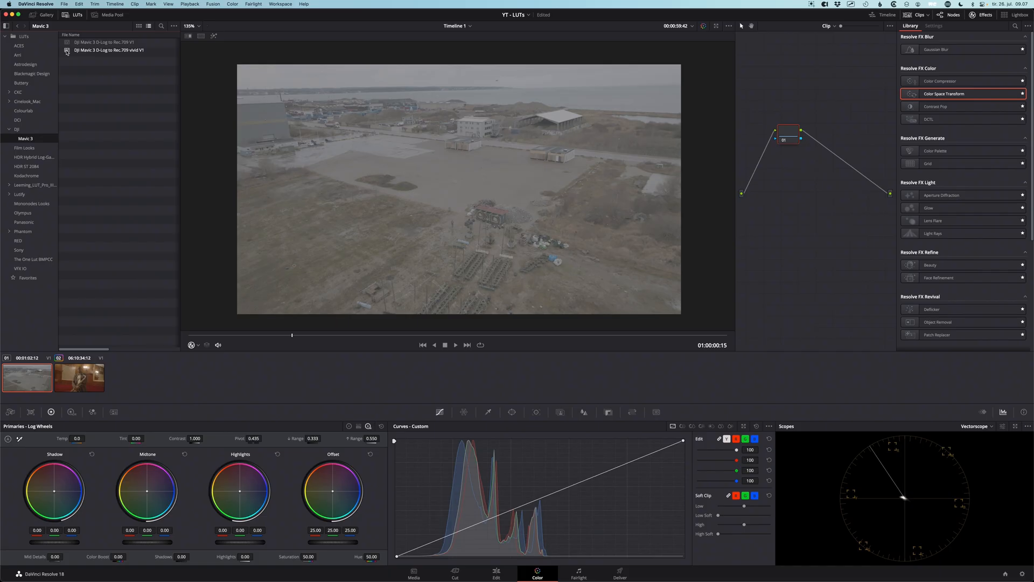
pyautogui.doubleClick(83, 50)
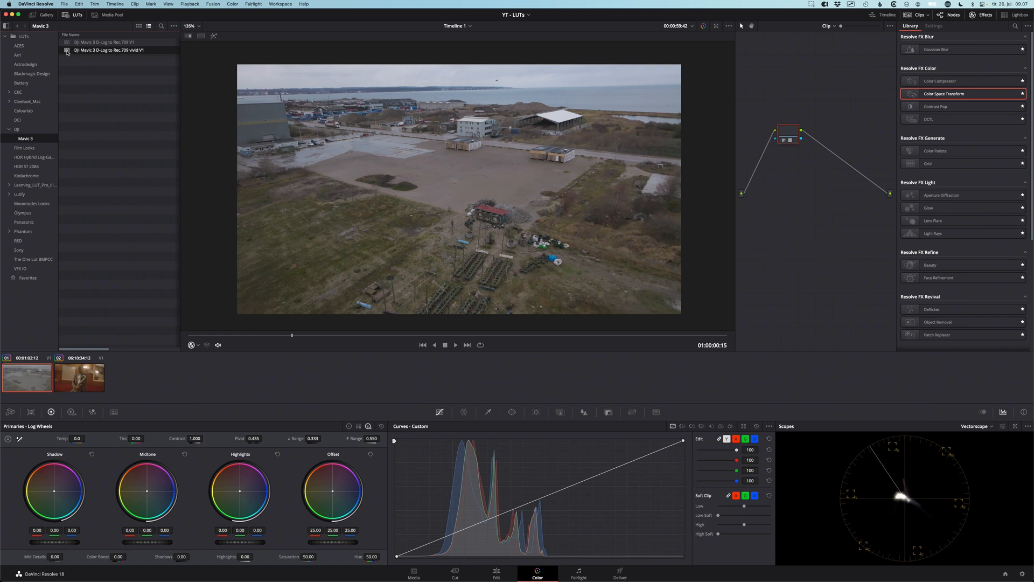
# Reveal the DJI Mavic 3 D-Log to Rec.709 vivid V1 LUT file in Finder
pyautogui.rightClick(92, 52)
pyautogui.click(108, 84)
pyautogui.rightClick(73, 52)
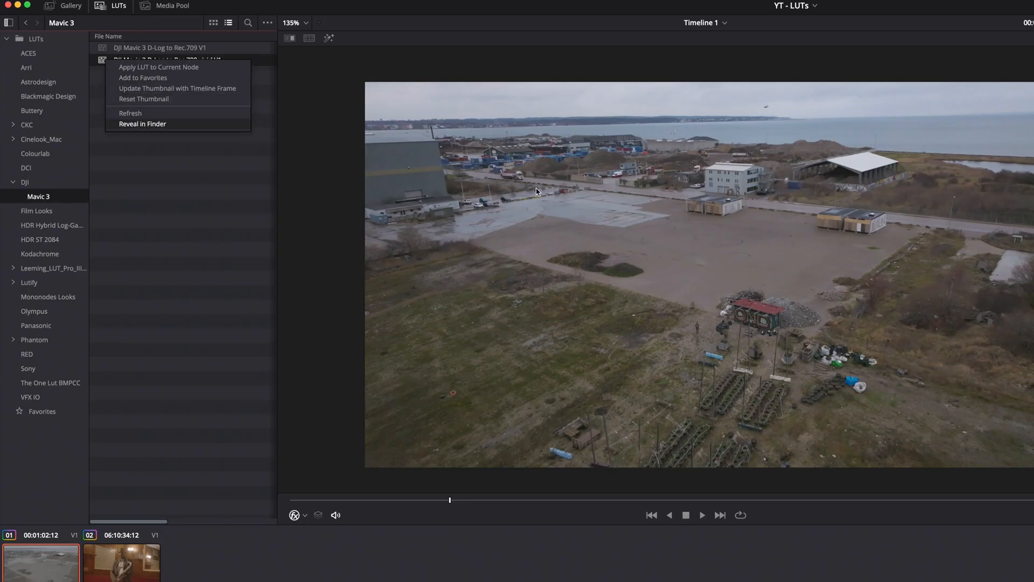
pyautogui.press('Return')
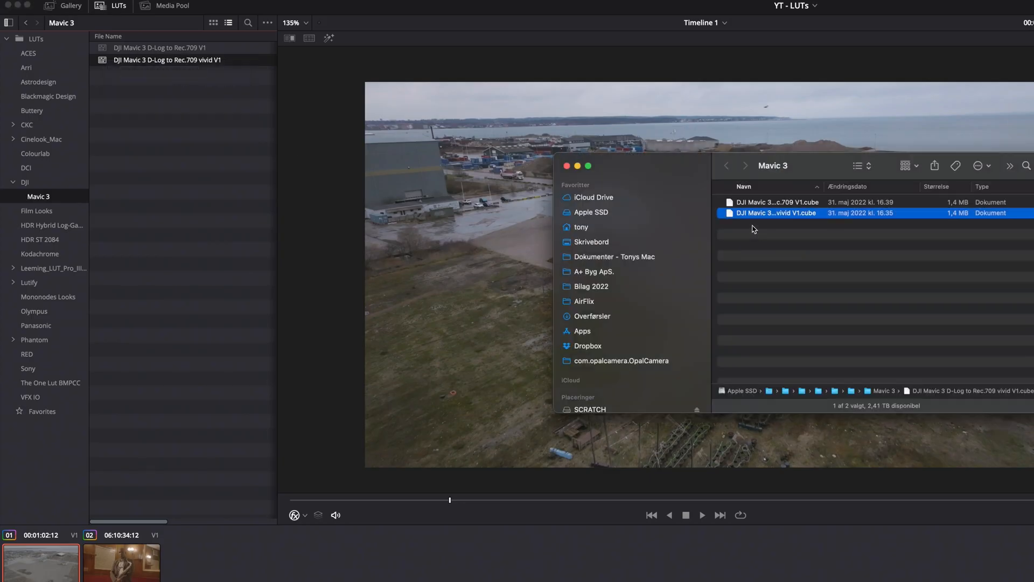
# Open the vivid V1 cube file in TextEdit, examine its header lines and close it
pyautogui.rightClick(733, 215)
pyautogui.moveTo(895, 232)
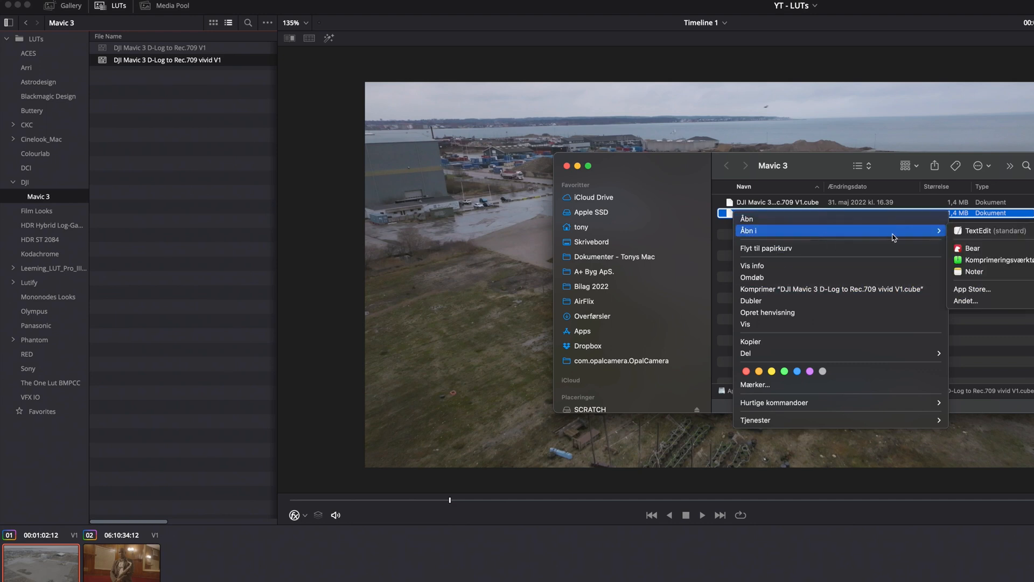
pyautogui.click(963, 234)
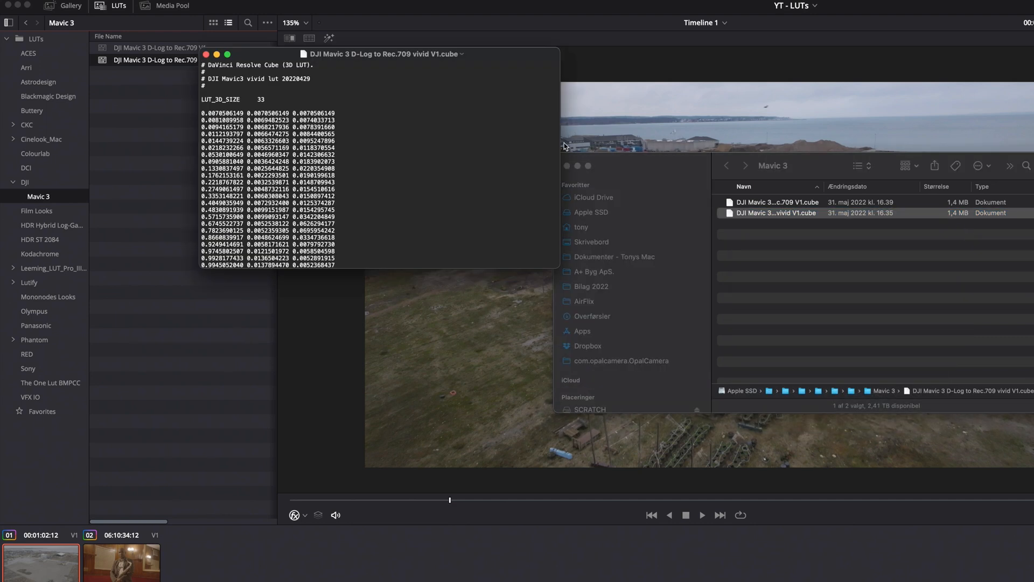
pyautogui.moveTo(206, 87); pyautogui.dragTo(302, 90)
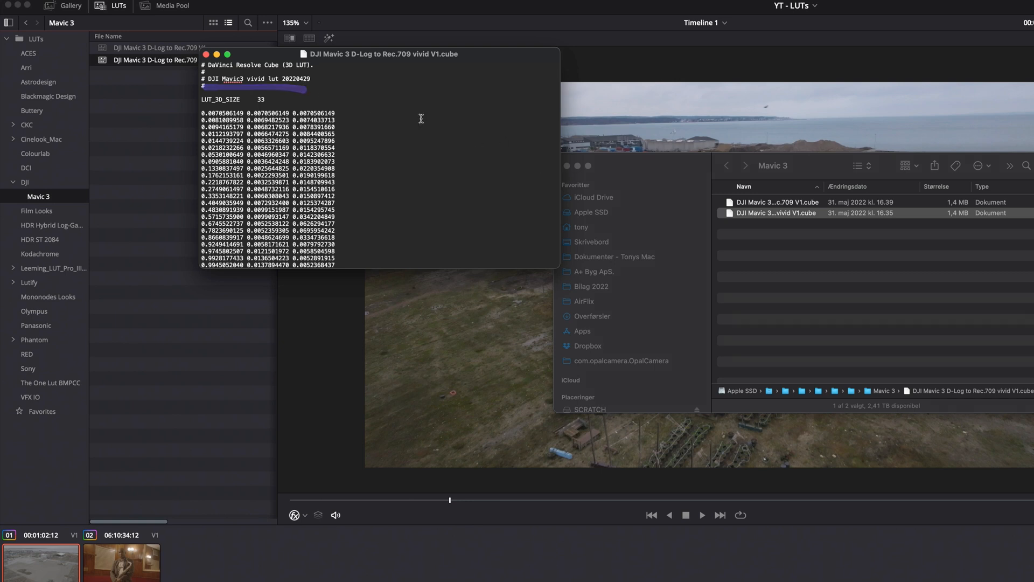
pyautogui.click(206, 55)
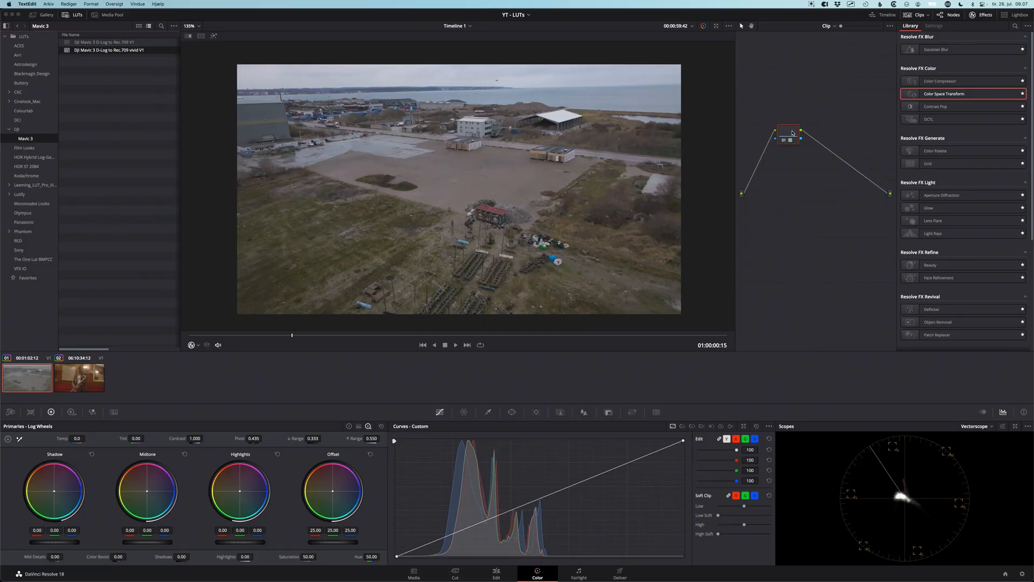
# Reset the node grade on the drone clip to remove the vivid LUT
pyautogui.rightClick(793, 133)
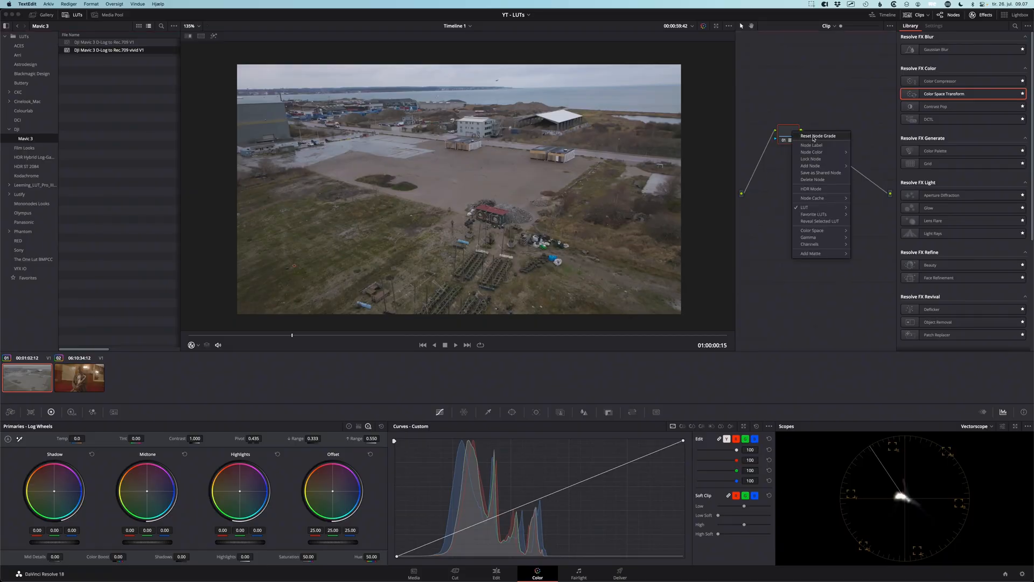
pyautogui.click(813, 137)
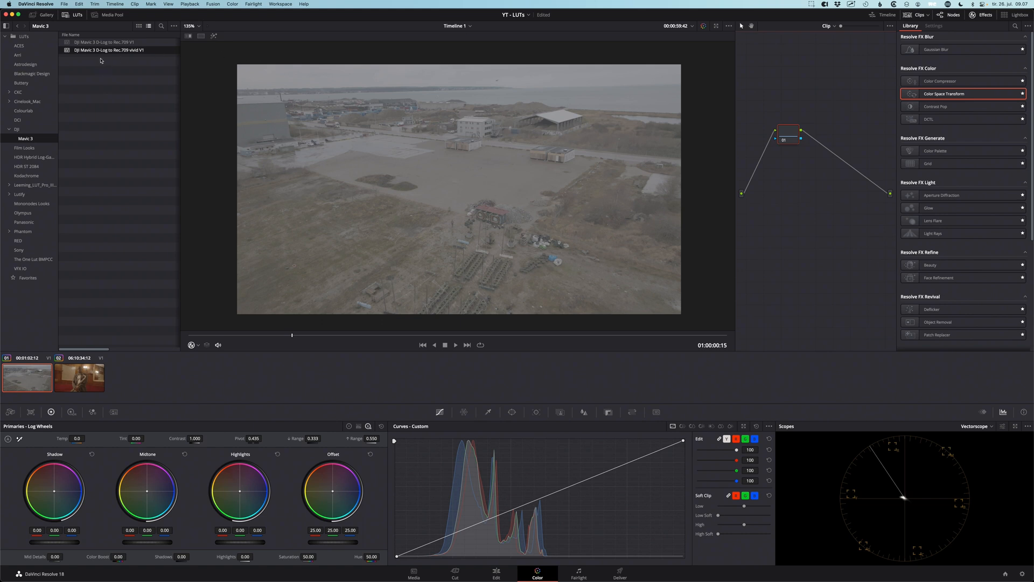
pyautogui.moveTo(95, 54); pyautogui.dragTo(143, 56)
# Select the saxophone player clip and apply the Arri Alexa LogC to Rec709 LUT to its node
pyautogui.click(77, 378)
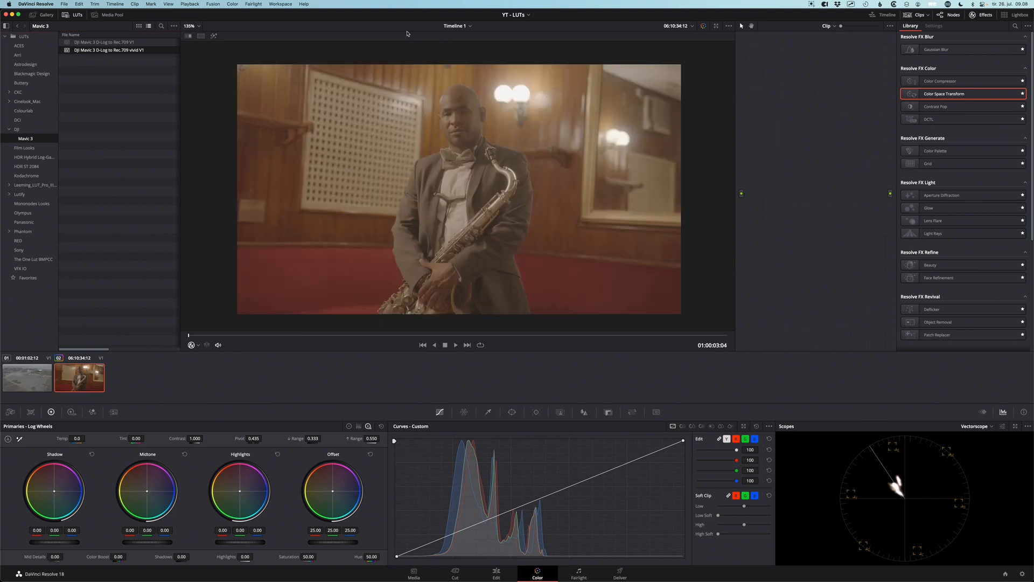
pyautogui.click(19, 55)
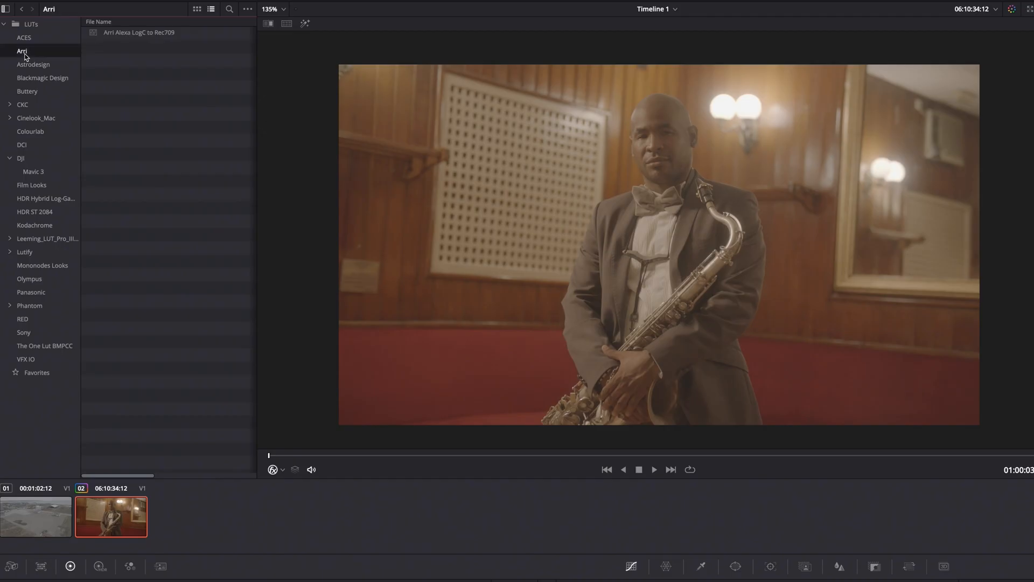
pyautogui.doubleClick(94, 34)
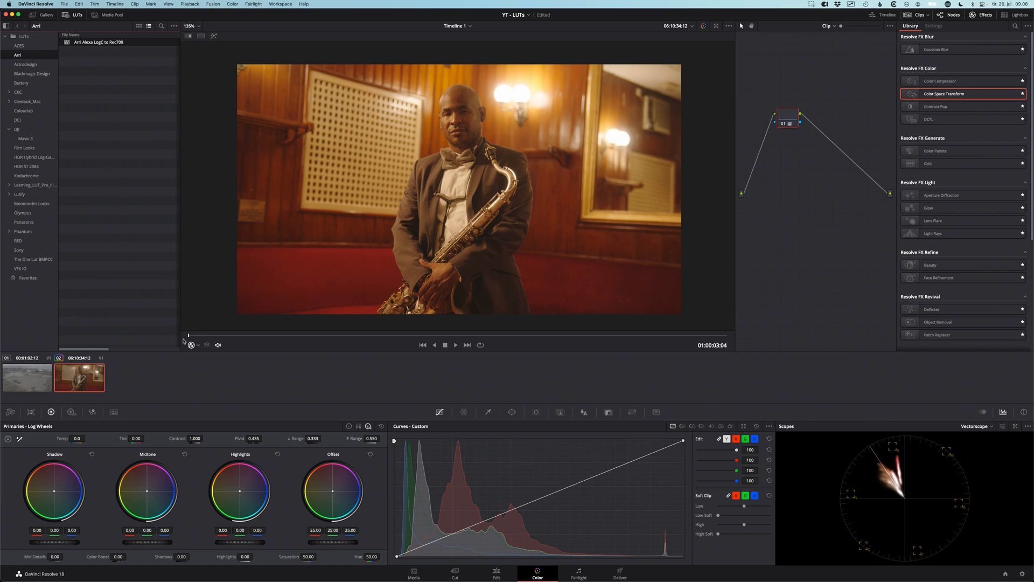
# Return to the drone clip at 01:00:01:13 and browse the root LUTs folder as thumbnails and as a list
pyautogui.click(27, 377)
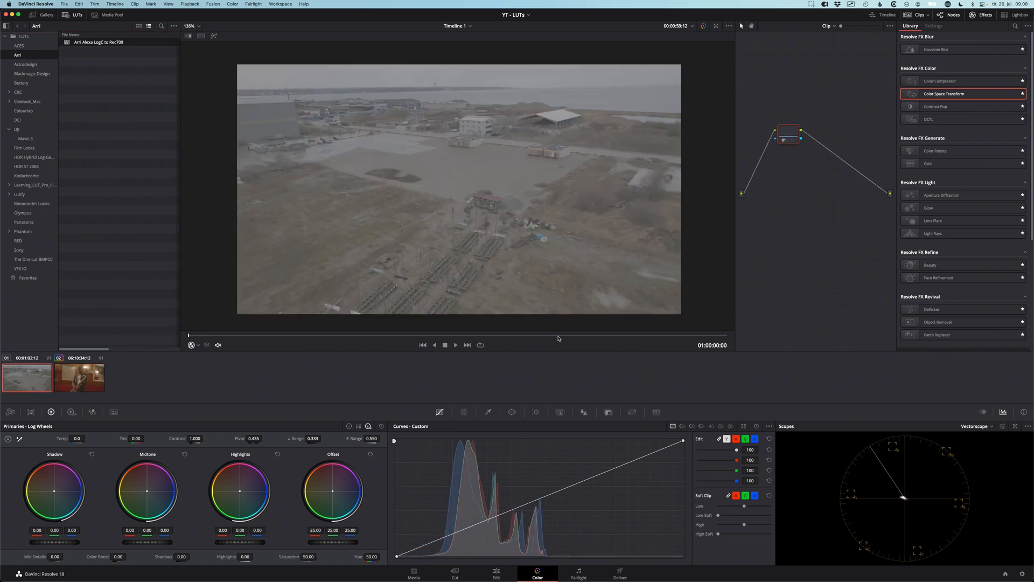
pyautogui.click(450, 334)
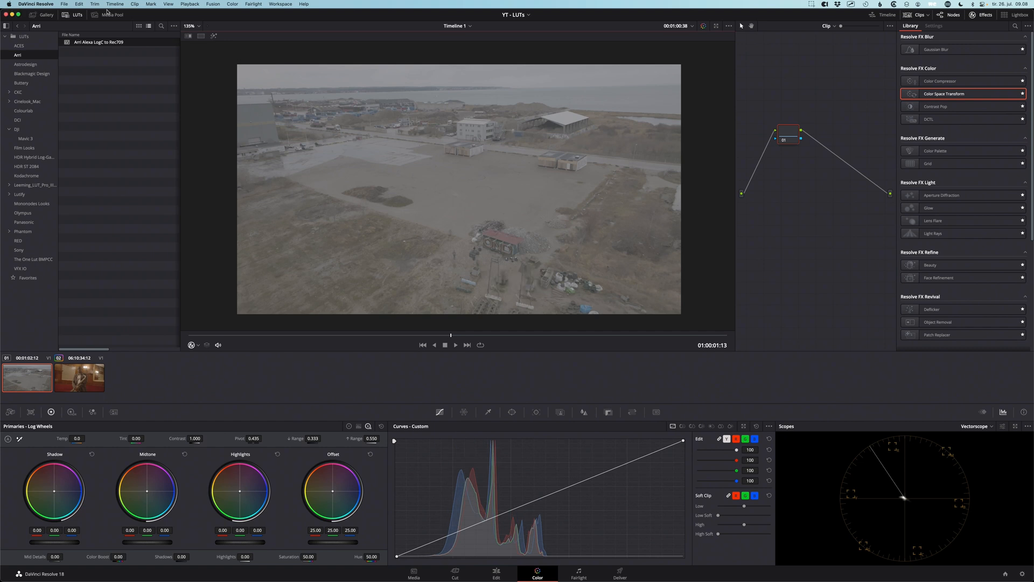
pyautogui.click(13, 36)
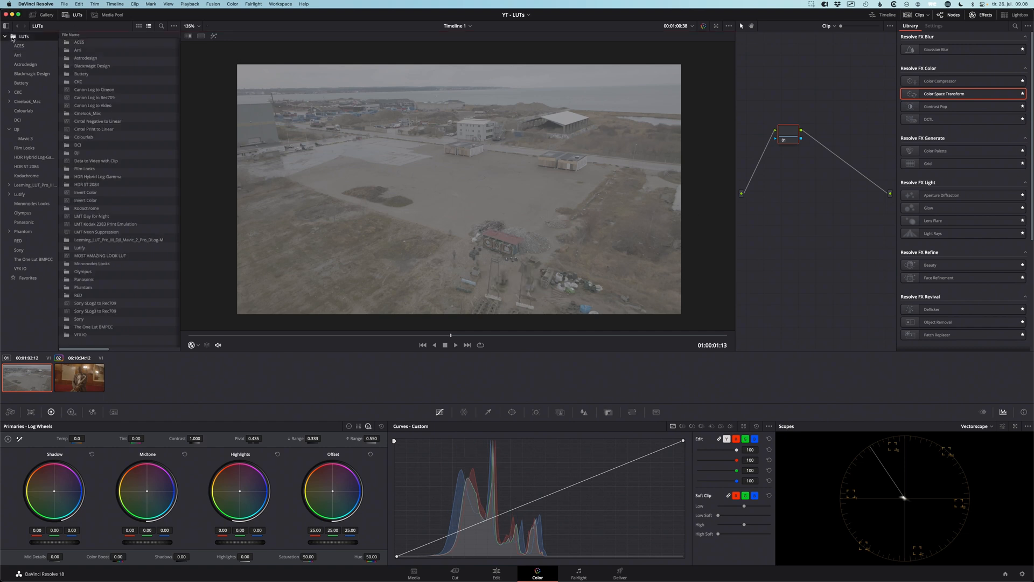
pyautogui.click(139, 27)
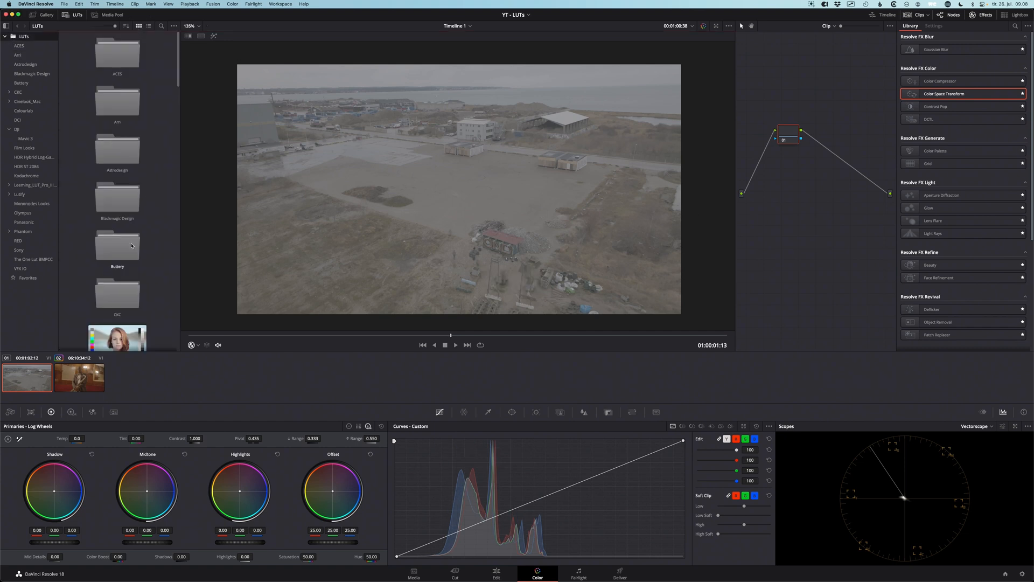
pyautogui.click(149, 27)
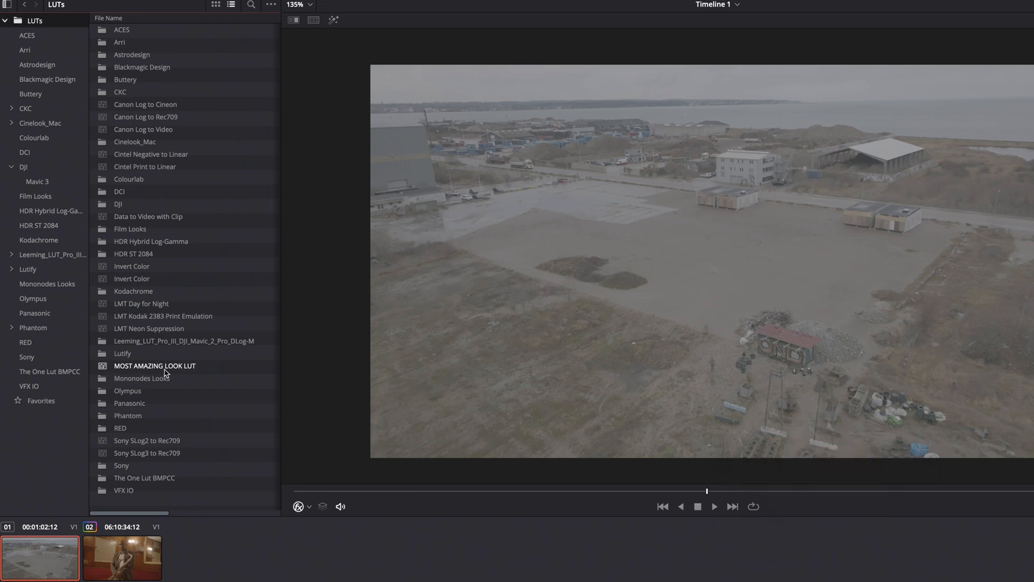
# Reveal MOST AMAZING LOOK LUT.cube in Finder and open it in TextEdit
pyautogui.rightClick(104, 370)
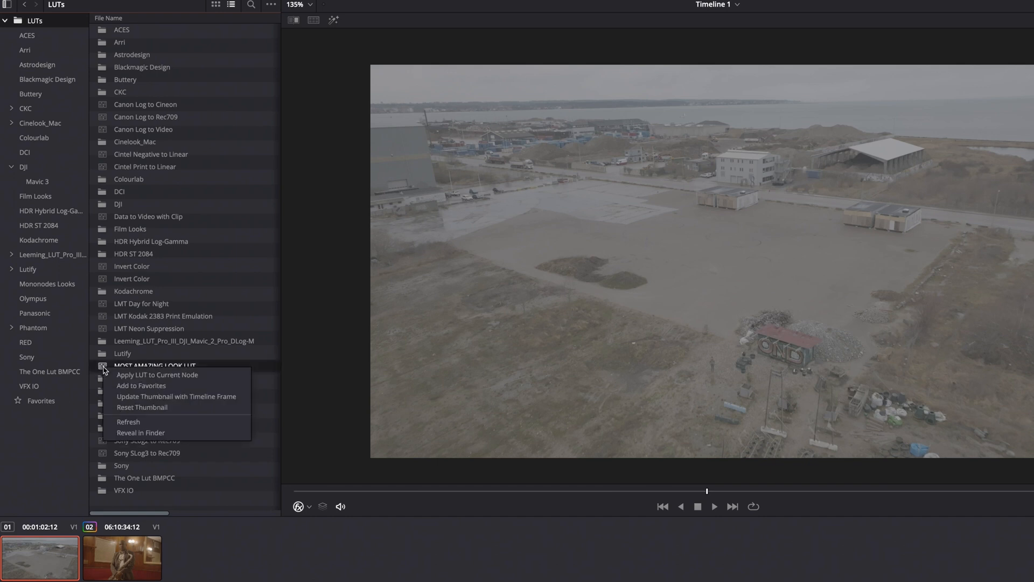
pyautogui.click(144, 433)
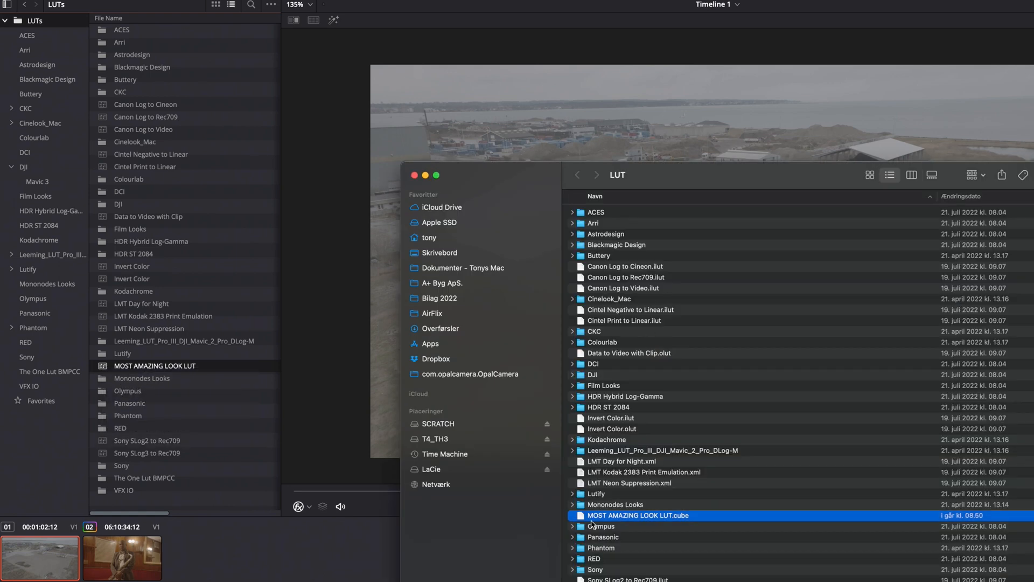
pyautogui.rightClick(586, 519)
pyautogui.moveTo(659, 534)
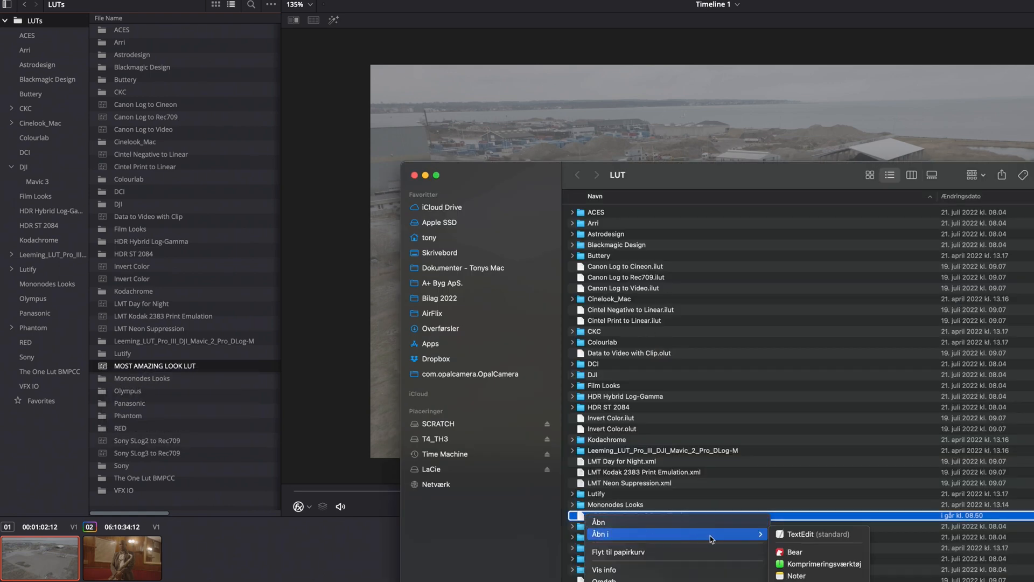
pyautogui.click(794, 535)
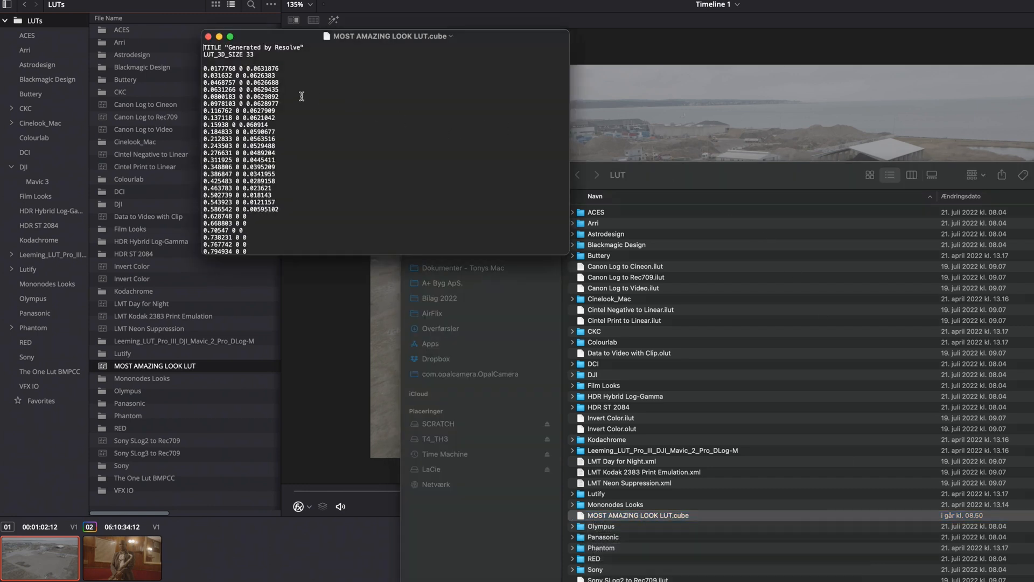
# Examine the title and first table values of the look LUT's text, then close the file and the Finder window
pyautogui.moveTo(256, 63)
pyautogui.mouseDown()
pyautogui.moveTo(201, 45)
pyautogui.moveTo(248, 30)
pyautogui.moveTo(309, 61)
pyautogui.moveTo(236, 65)
pyautogui.mouseUp()
pyautogui.click(208, 37)
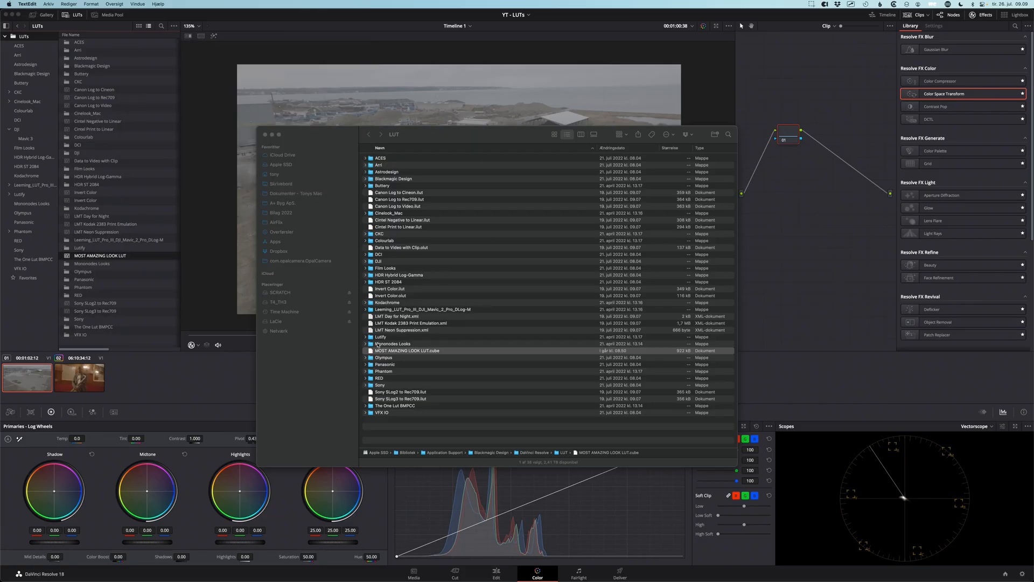
pyautogui.click(265, 134)
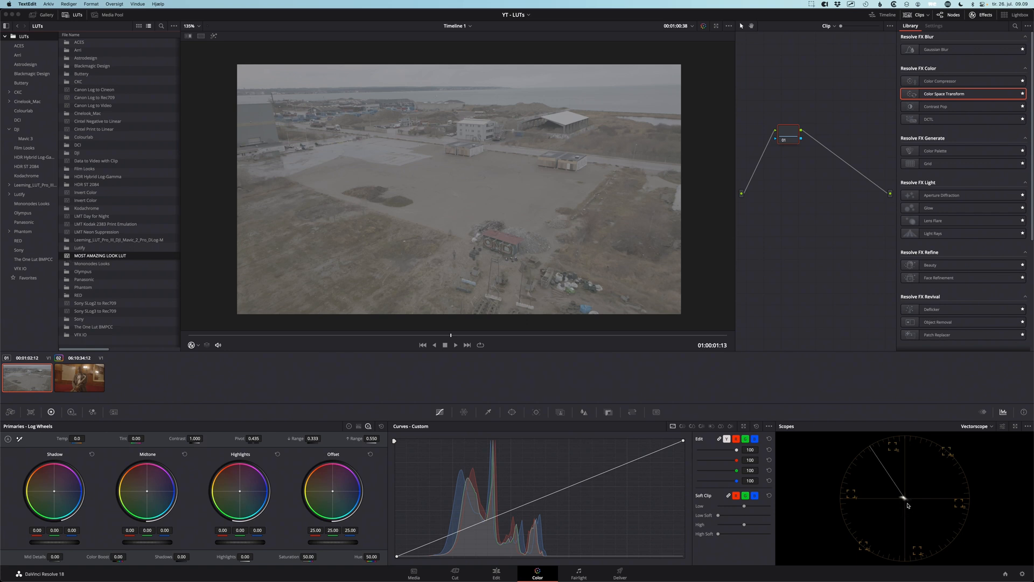
# Apply MOST AMAZING LOOK LUT to the drone clip's node and check the trace shift on the vectorscope
pyautogui.moveTo(898, 505); pyautogui.dragTo(951, 505)
pyautogui.doubleClick(67, 256)
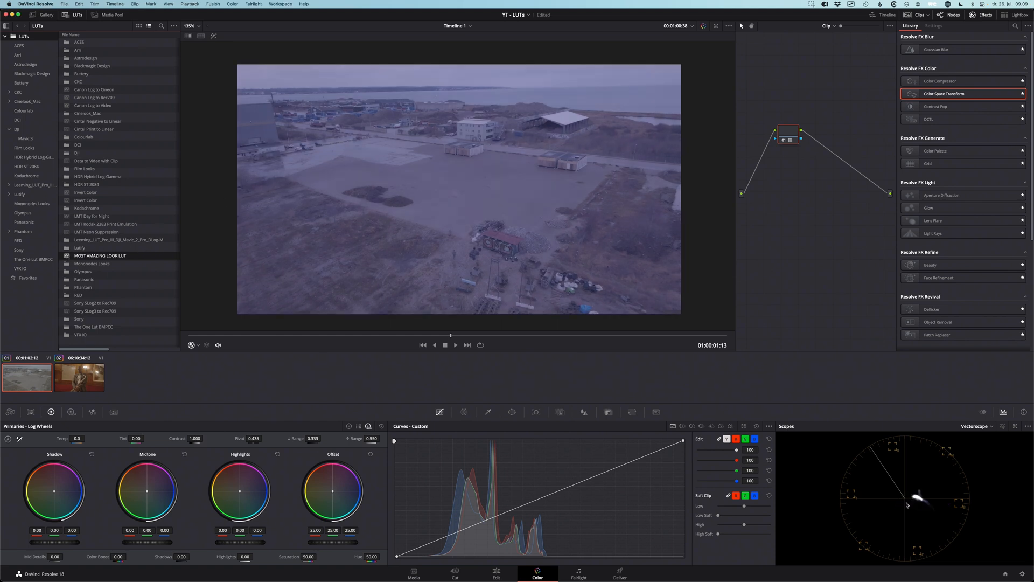
pyautogui.moveTo(906, 505); pyautogui.dragTo(935, 508)
# Toggle the grade bypass repeatedly to compare the drone clip with and without the look LUT
pyautogui.hotkey('shift', 'd')
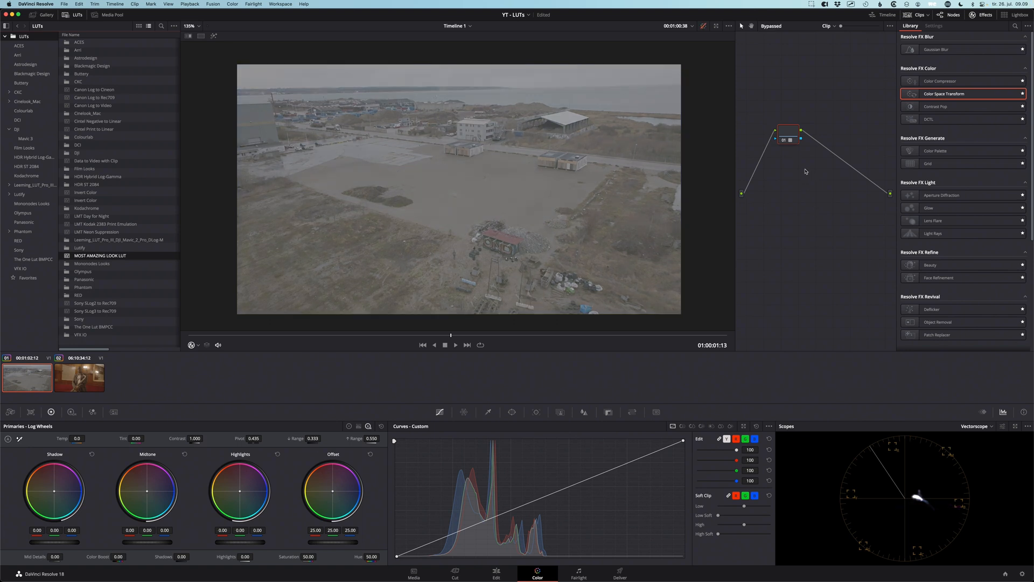
pyautogui.hotkey('shift', 'd')
pyautogui.hotkey('shift', 'd')
pyautogui.hotkey('shift', 'd')
# Reset the drone clip's node grade to clear the look LUT and the offset and saturation adjustments
pyautogui.rightClick(792, 132)
pyautogui.click(798, 138)
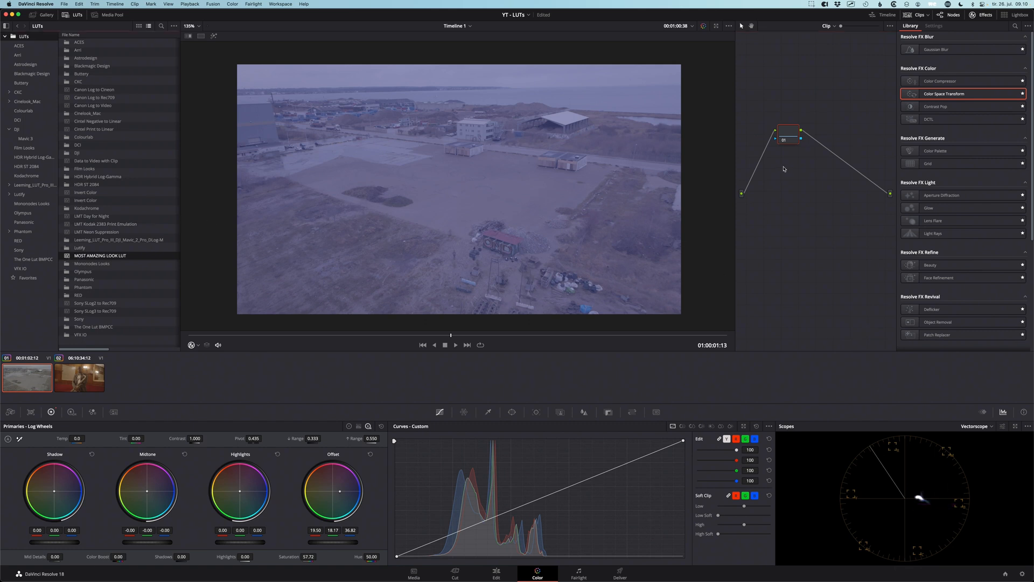
pyautogui.rightClick(788, 132)
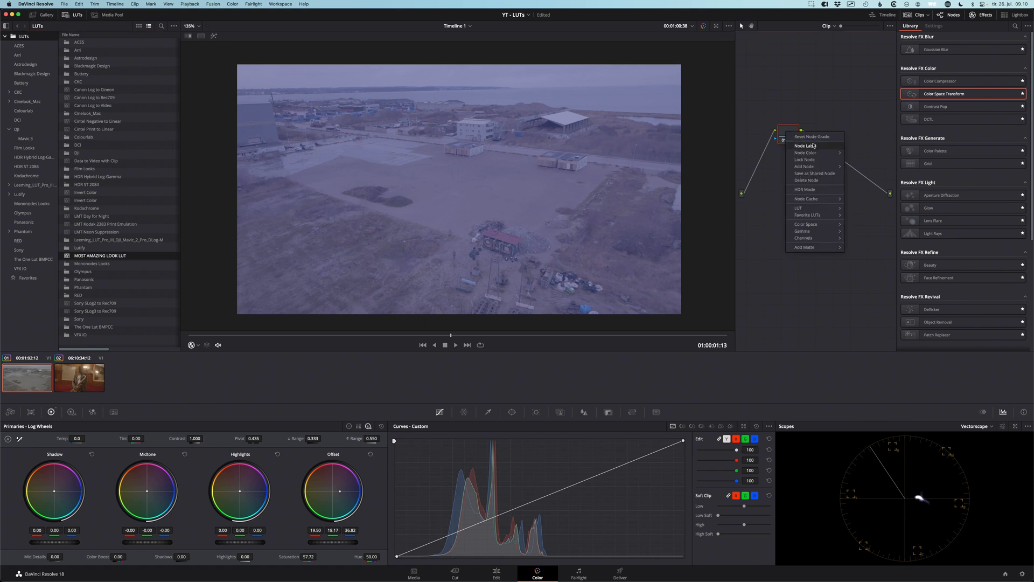
pyautogui.click(811, 137)
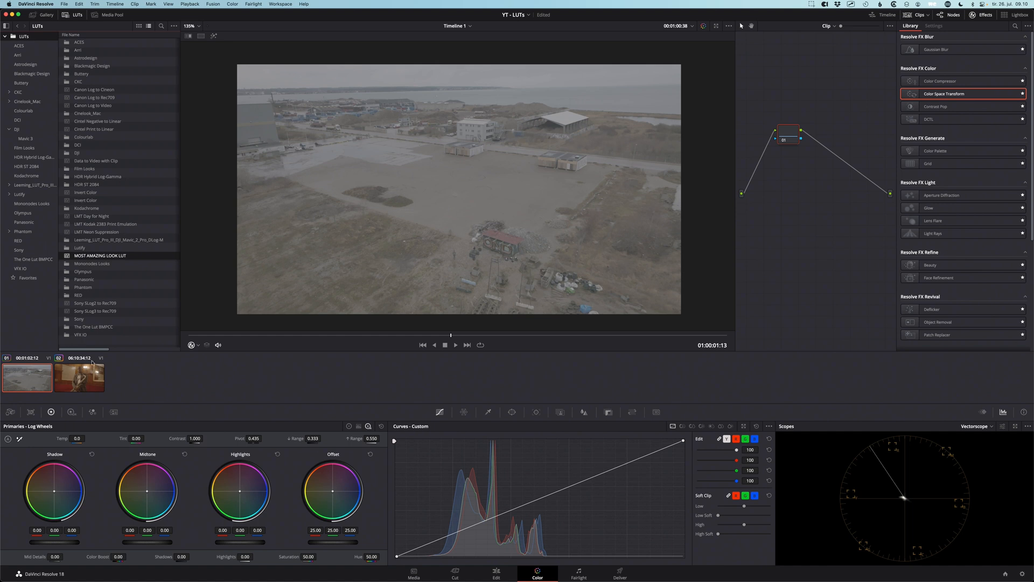
# Select the saxophone player clip and reset its node grade to remove the Arri LUT
pyautogui.click(88, 377)
pyautogui.rightClick(789, 115)
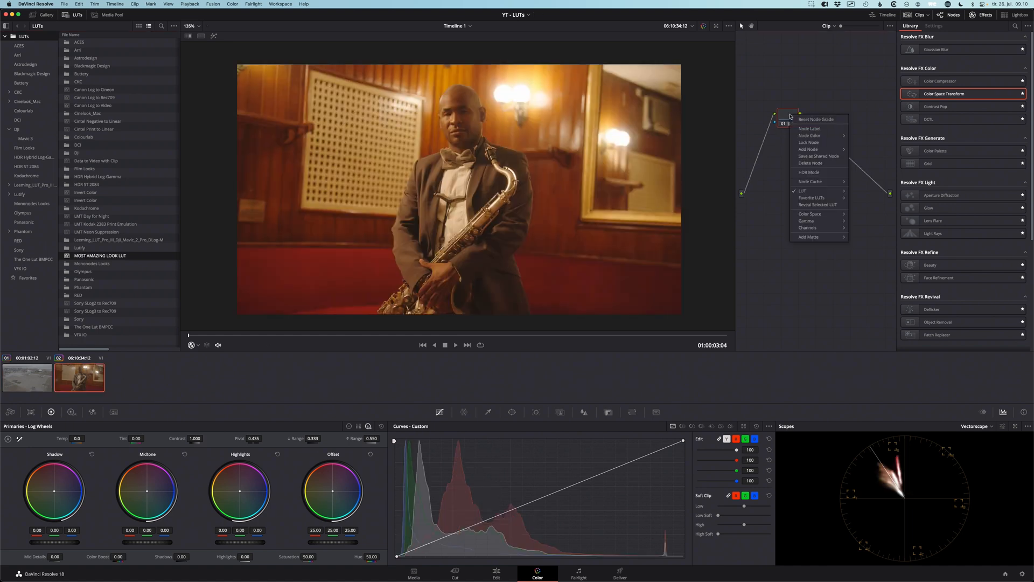
pyautogui.click(817, 122)
pyautogui.moveTo(789, 117)
pyautogui.mouseDown()
pyautogui.moveTo(812, 116)
pyautogui.moveTo(793, 113)
pyautogui.mouseUp()
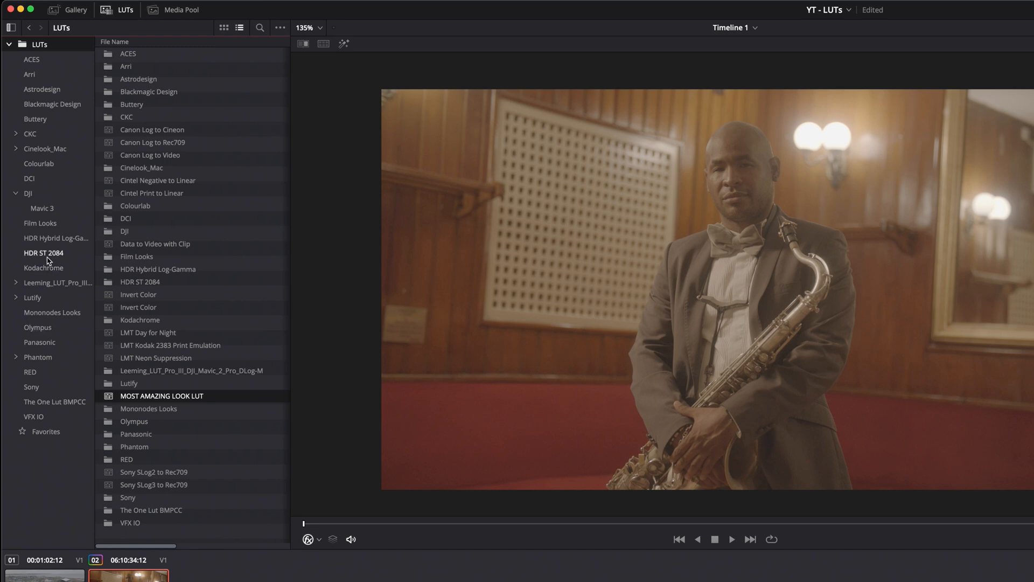
# Reveal the Rec709 Kodak 2383 D55 LUT from the Film Looks folder in Finder and open its cube file in TextEdit
pyautogui.click(24, 149)
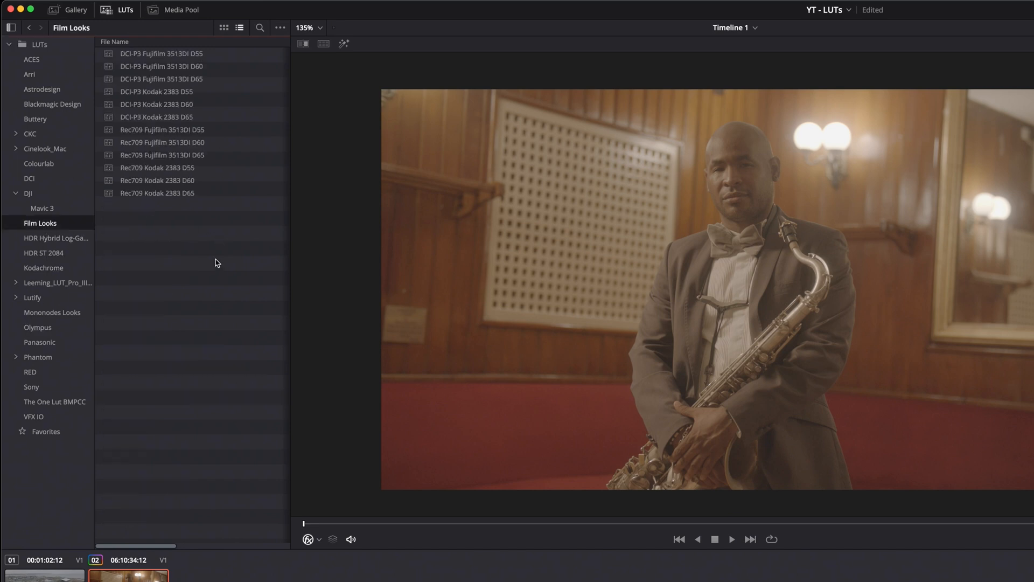
pyautogui.rightClick(108, 170)
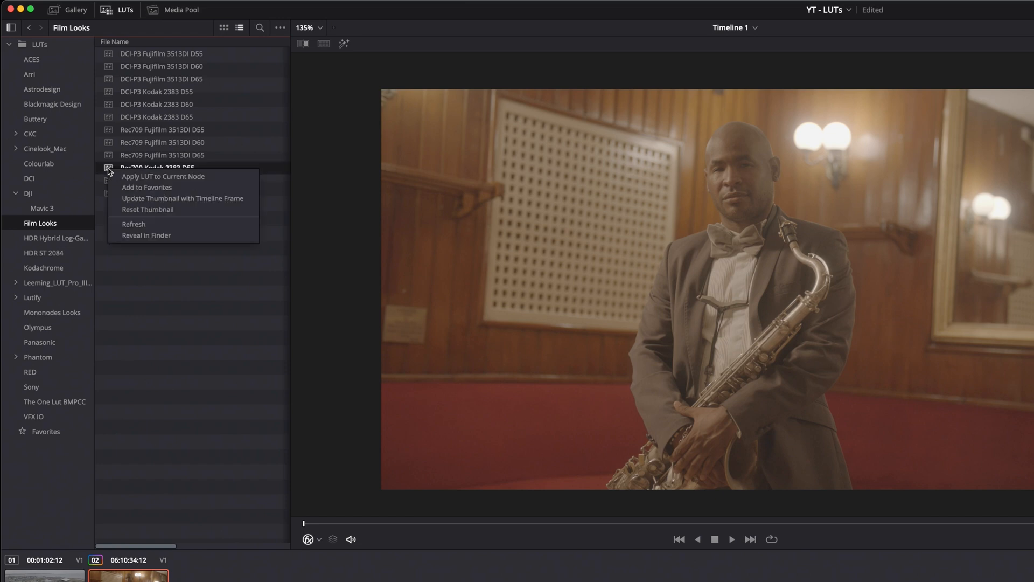
pyautogui.click(135, 237)
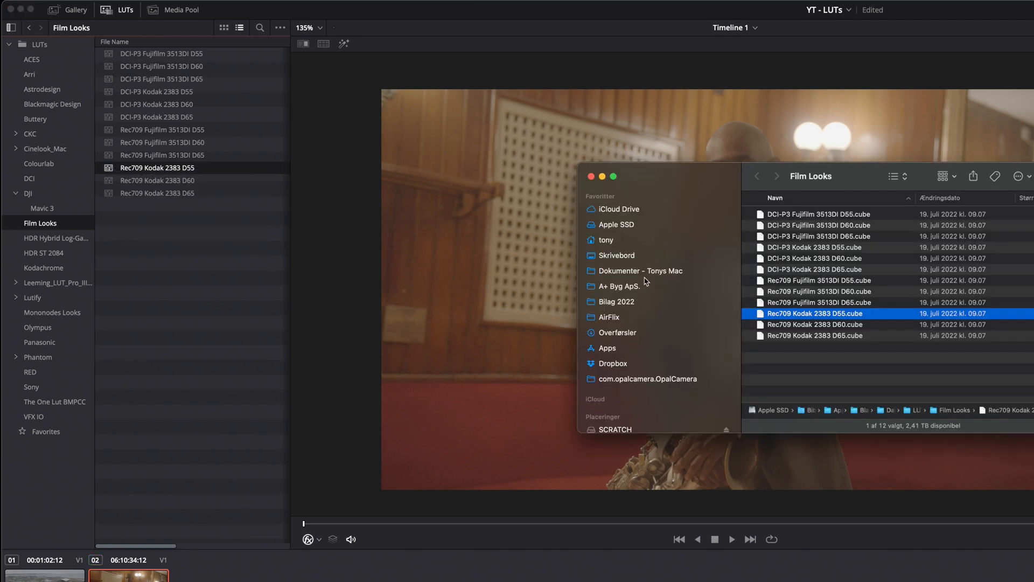
pyautogui.rightClick(767, 315)
pyautogui.moveTo(916, 331)
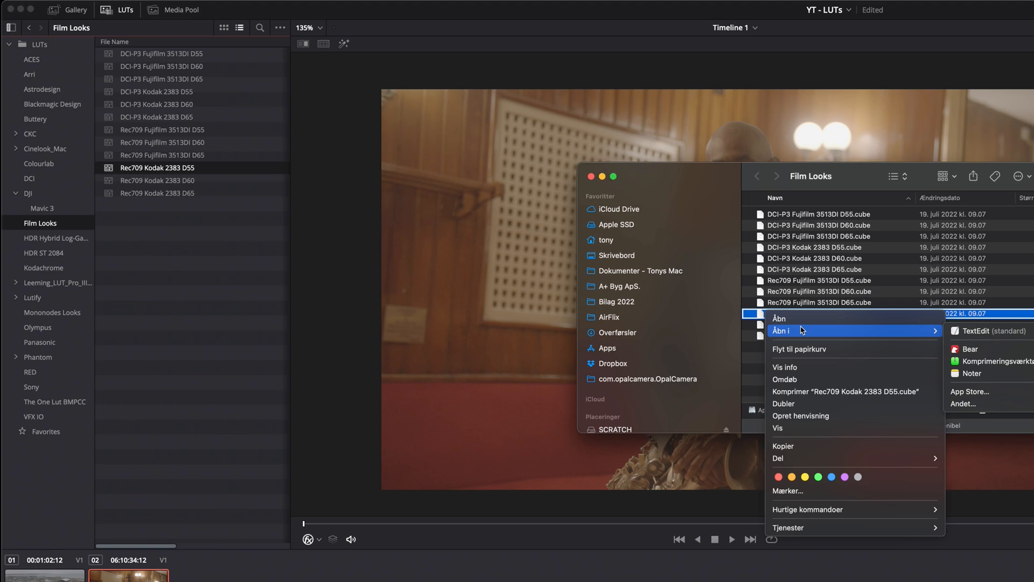
pyautogui.click(962, 330)
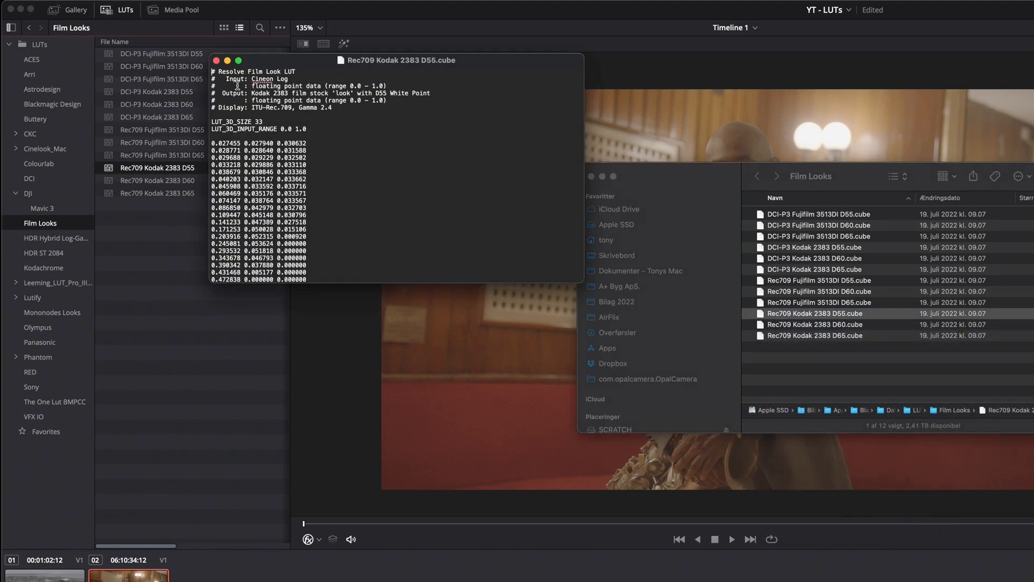
# Examine the input, output and display lines in the Kodak LUT file's header, and close the file and the Finder window
pyautogui.moveTo(234, 85); pyautogui.dragTo(305, 88)
pyautogui.moveTo(254, 100); pyautogui.dragTo(458, 103)
pyautogui.moveTo(244, 116); pyautogui.dragTo(341, 119)
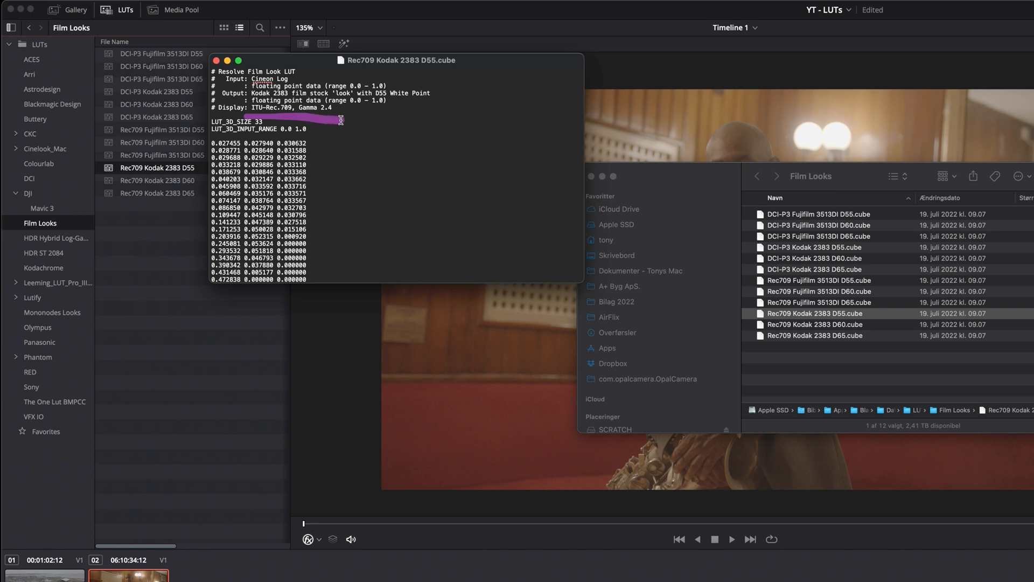
pyautogui.moveTo(254, 90); pyautogui.dragTo(300, 89)
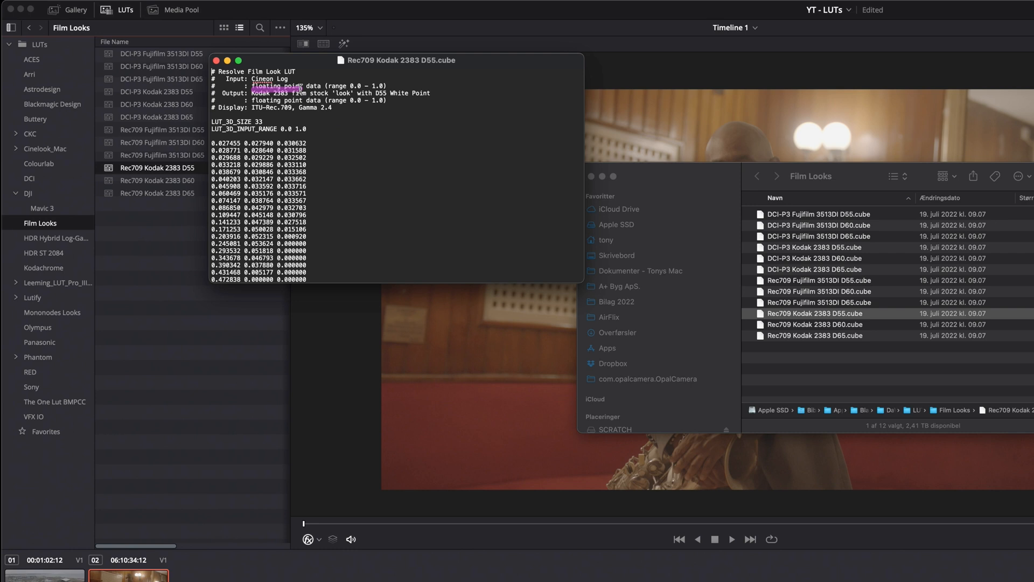
pyautogui.click(216, 61)
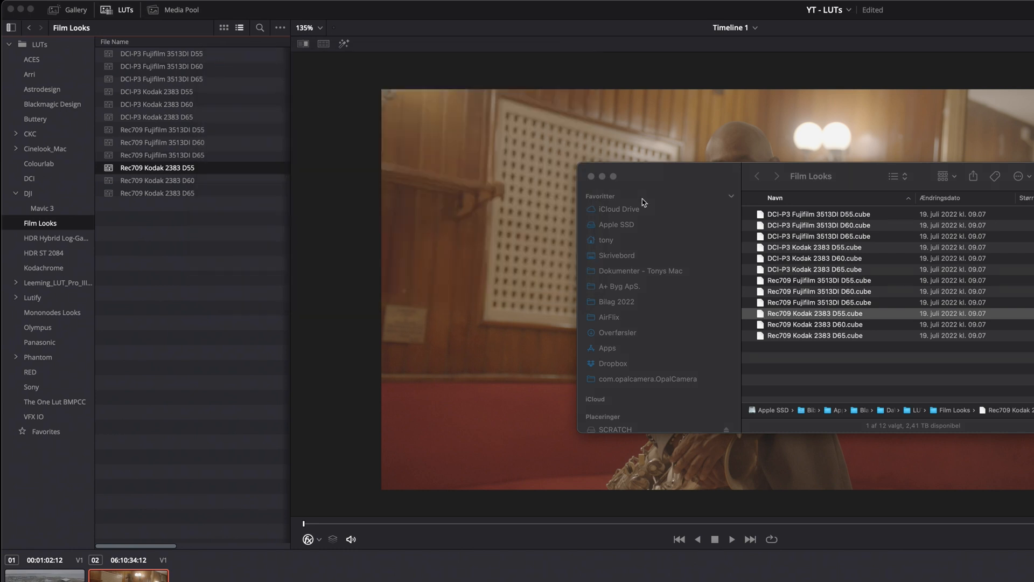
pyautogui.click(591, 176)
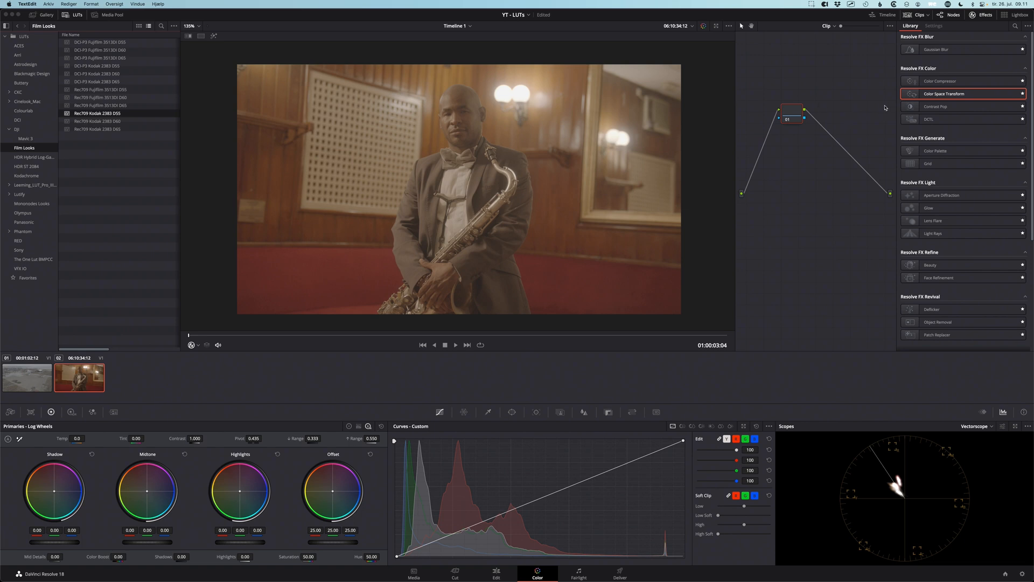
# Add a Color Space Transform to the saxophone clip's node and set its output gamma to Cineon Film Log
pyautogui.moveTo(913, 95); pyautogui.dragTo(791, 117)
pyautogui.click(972, 83)
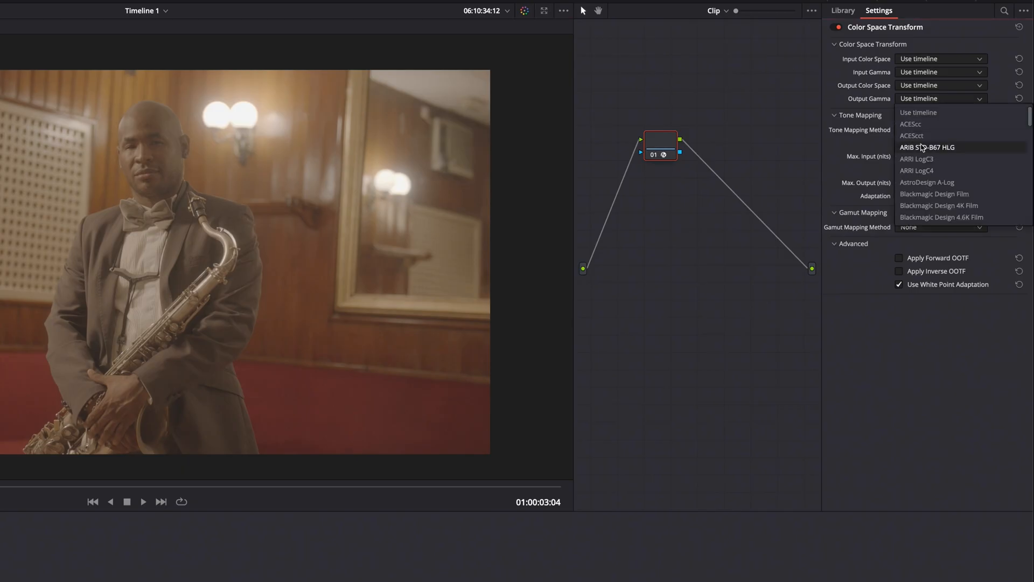
pyautogui.scroll(-3, 922, 147)
pyautogui.scroll(-3, 922, 148)
pyautogui.scroll(-1, 930, 210)
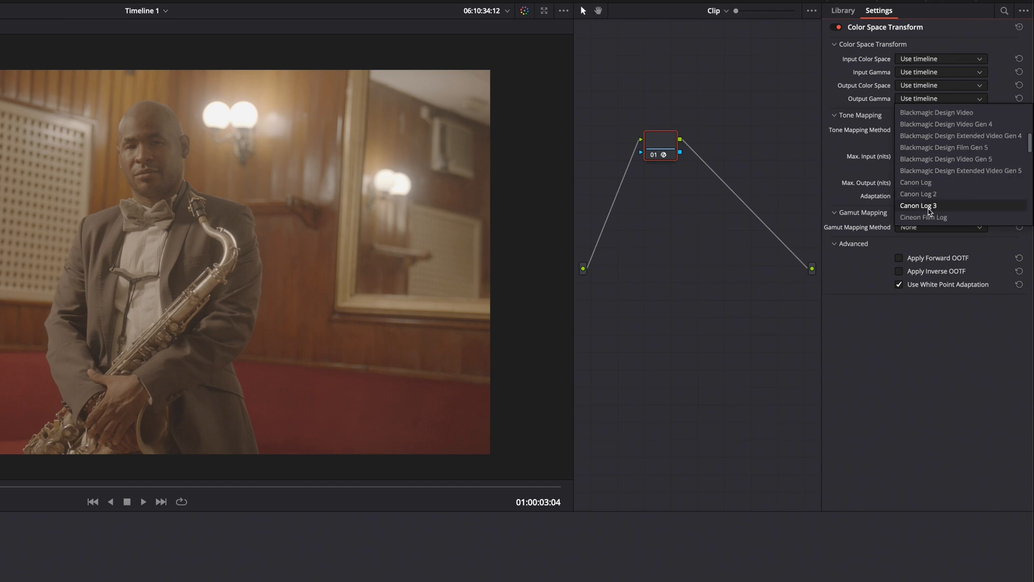
pyautogui.click(924, 218)
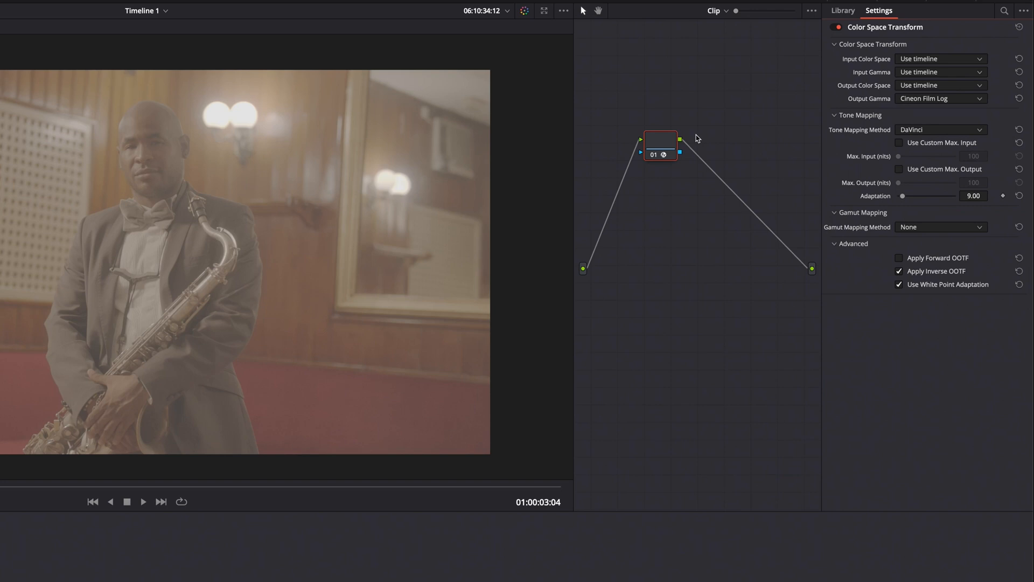
# Add a serial node after the Color Space Transform node and label the transform node CINEON
pyautogui.moveTo(669, 142); pyautogui.dragTo(640, 125)
pyautogui.hotkey('alt', 's')
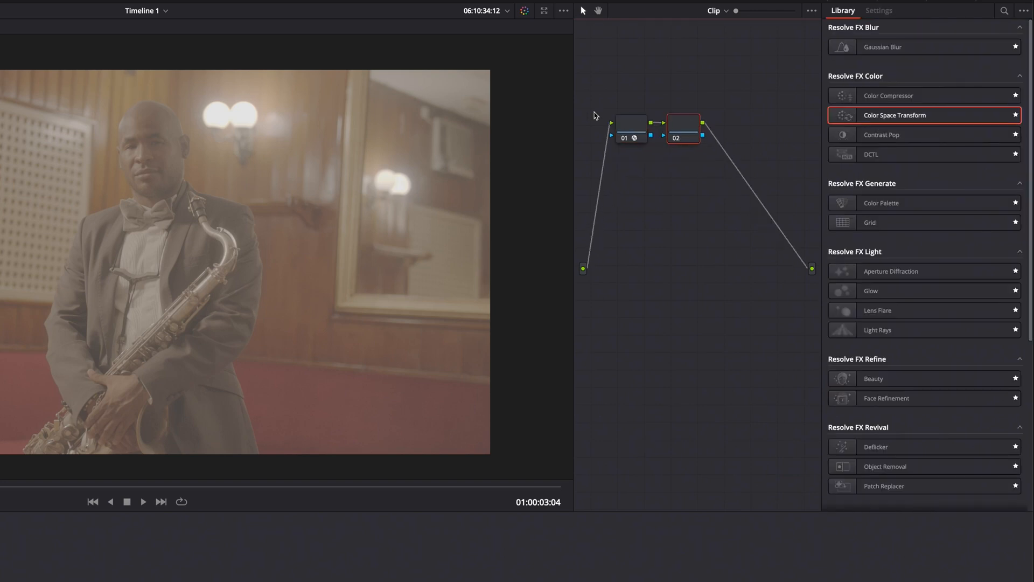
pyautogui.click(633, 129)
pyautogui.write('CINEON')
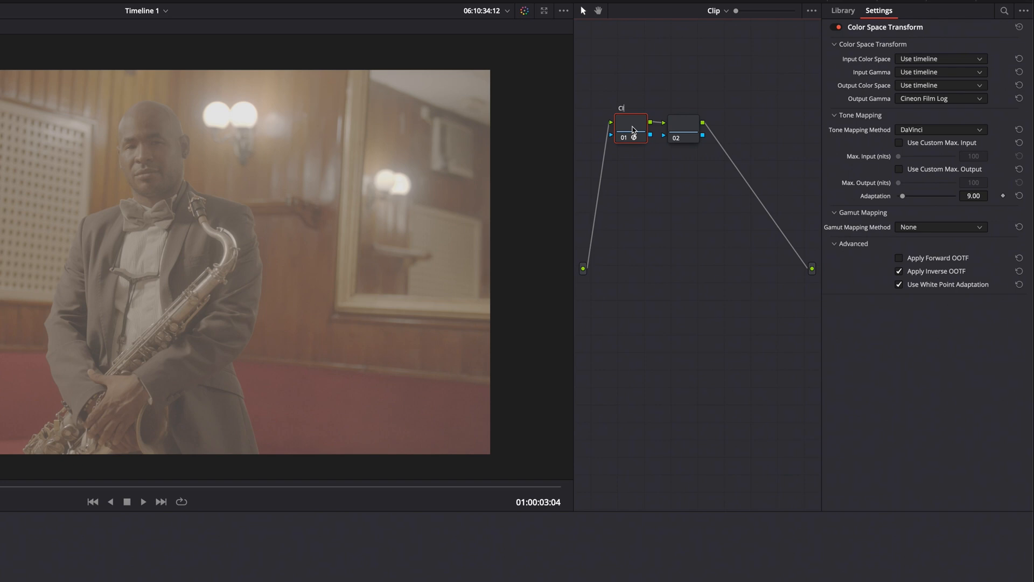
pyautogui.press('Return')
# Label the second node KODAK and apply the Rec709 Kodak 2383 D55 LUT to it
pyautogui.click(679, 128)
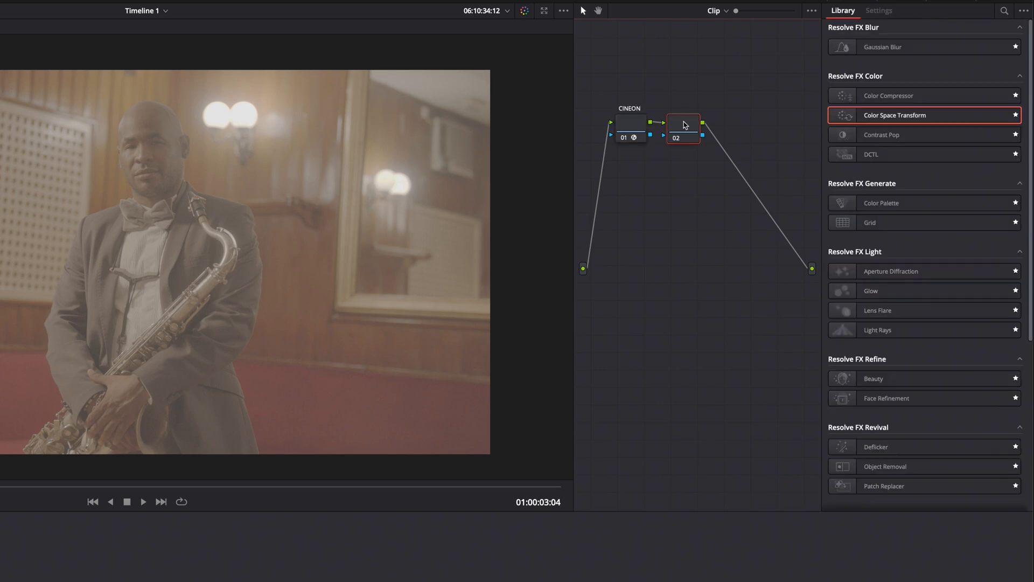
pyautogui.write('KODAK')
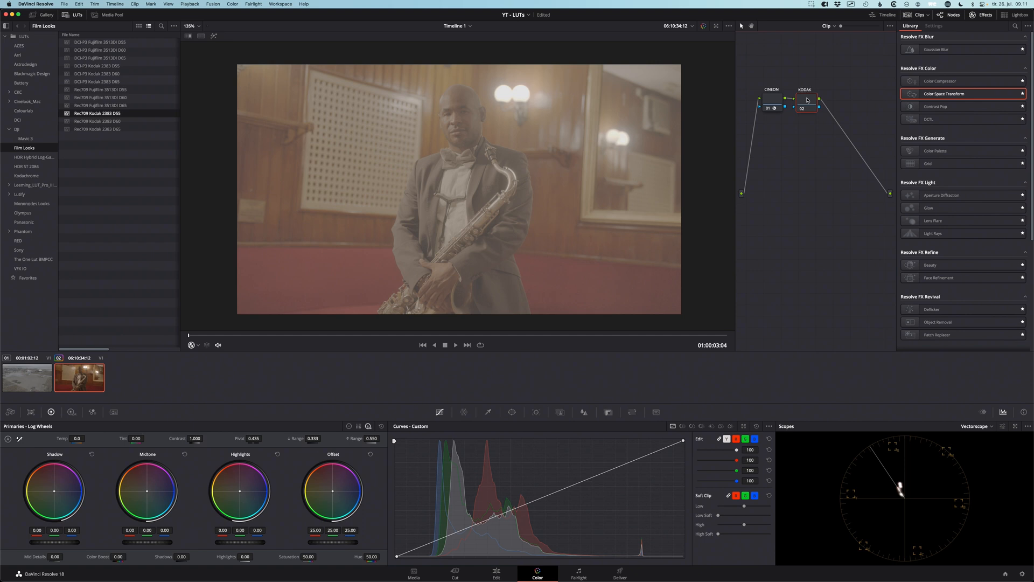
pyautogui.doubleClick(67, 114)
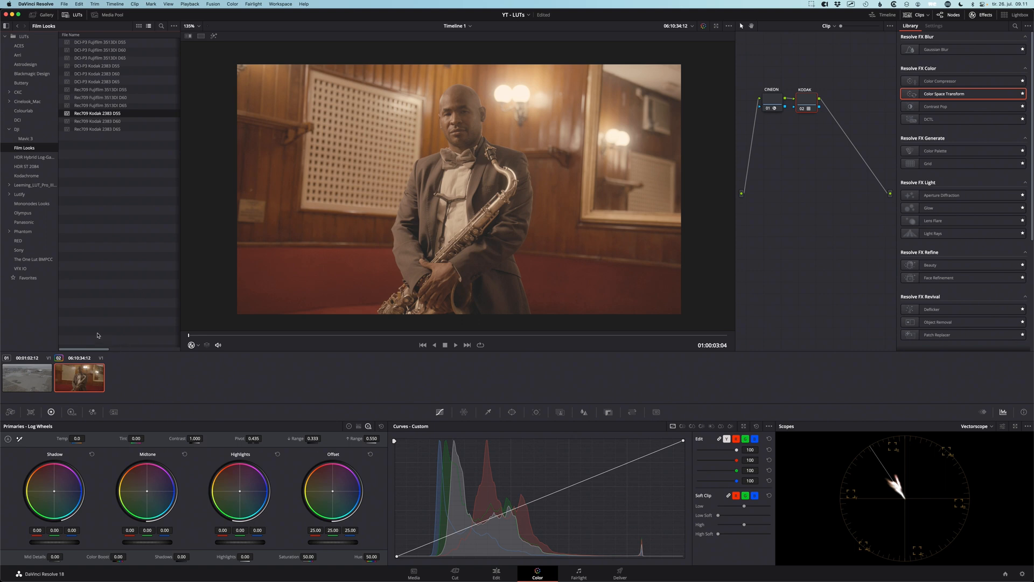
# Select the drone clip and apply MOST AMAZING LOOK LUT from the main LUTs folder to its node
pyautogui.click(18, 379)
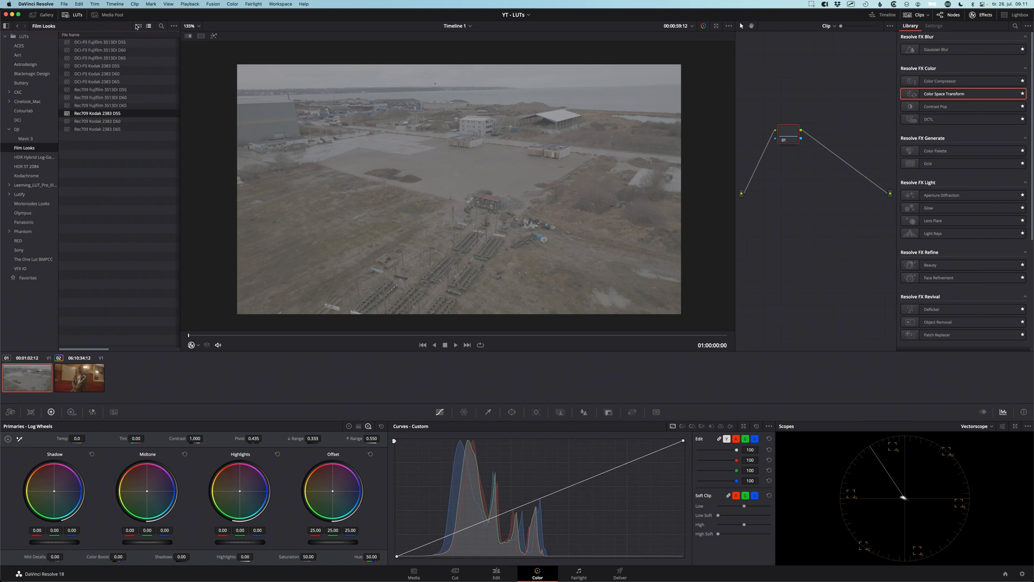
pyautogui.click(24, 36)
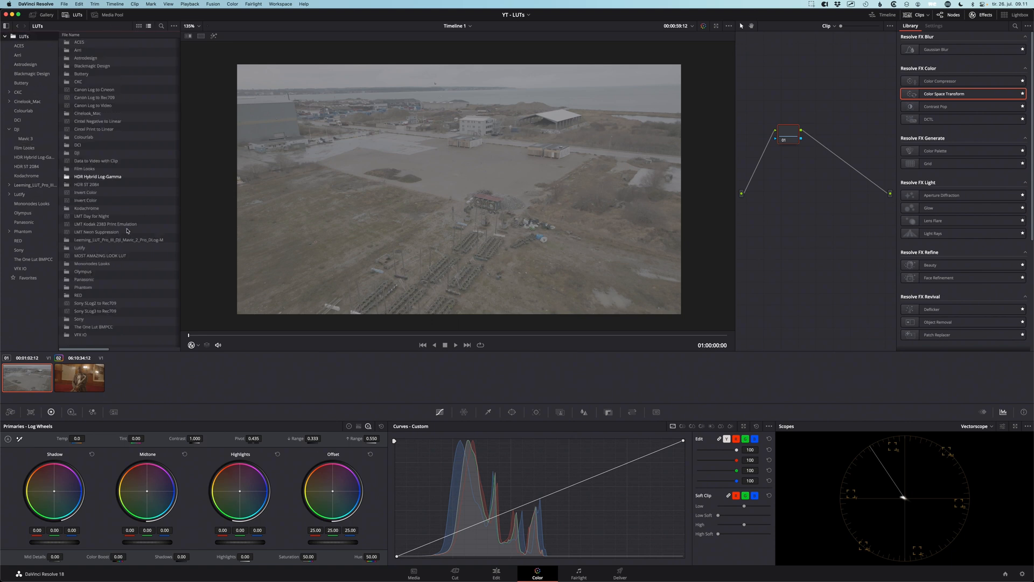
pyautogui.click(73, 258)
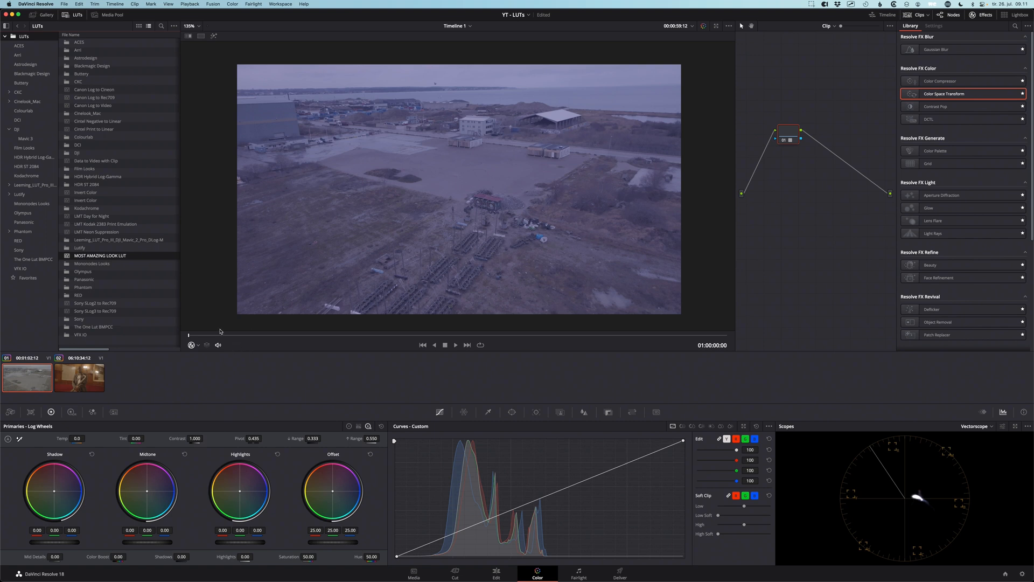
# Reveal MOST AMAZING LOOK LUT in Finder and open its cube file in TextEdit
pyautogui.rightClick(80, 255)
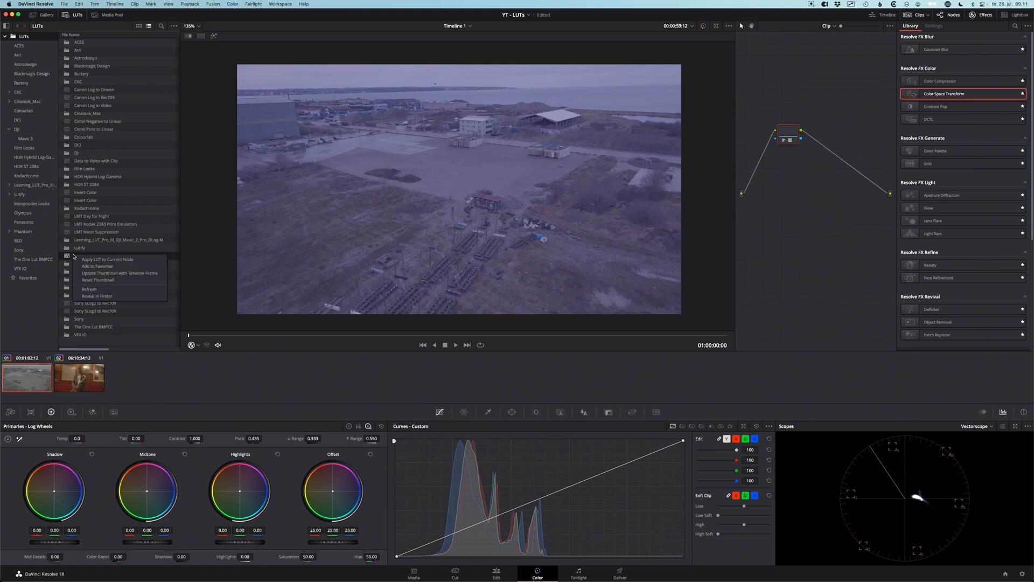
pyautogui.click(97, 296)
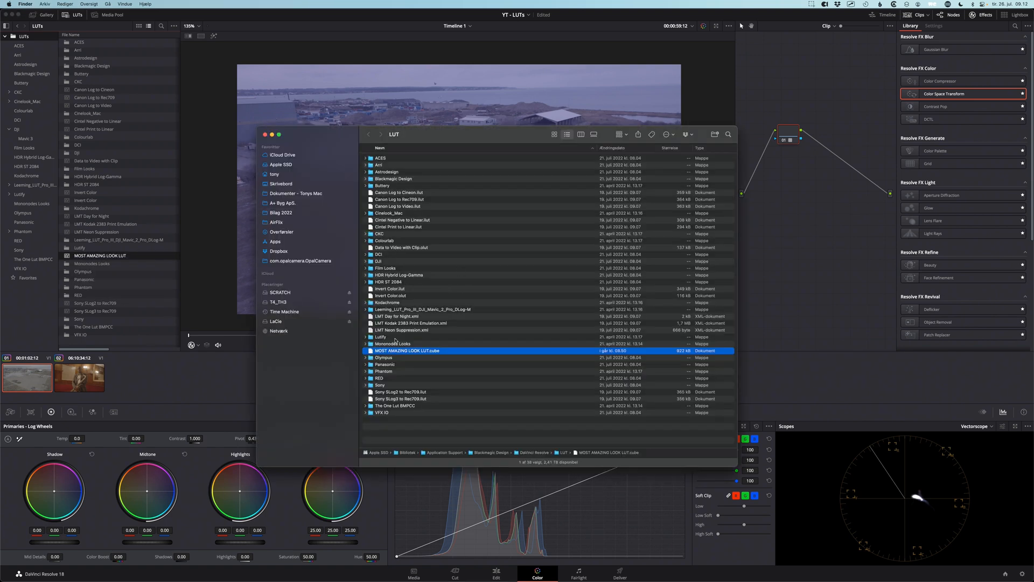
pyautogui.rightClick(373, 352)
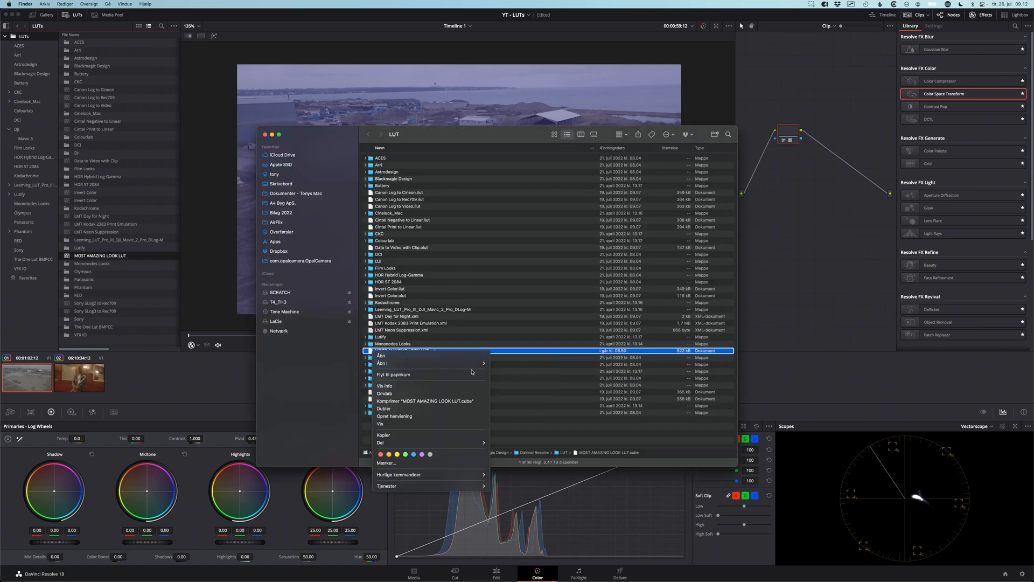
pyautogui.click(520, 362)
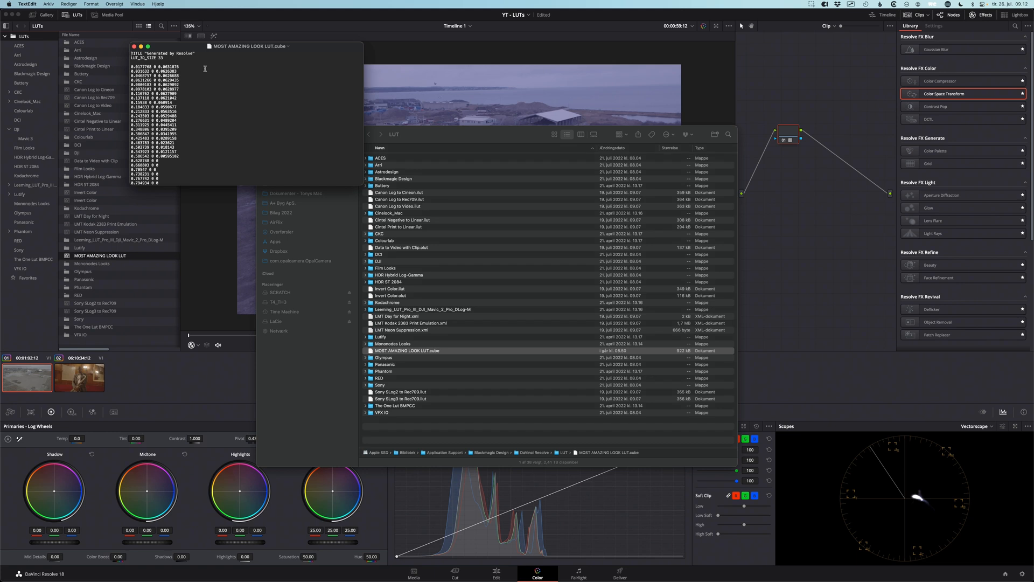
# Examine the header of the look LUT file for input and output information, and close the file and the Finder window
pyautogui.moveTo(177, 62); pyautogui.dragTo(200, 59)
pyautogui.click(134, 46)
pyautogui.click(264, 136)
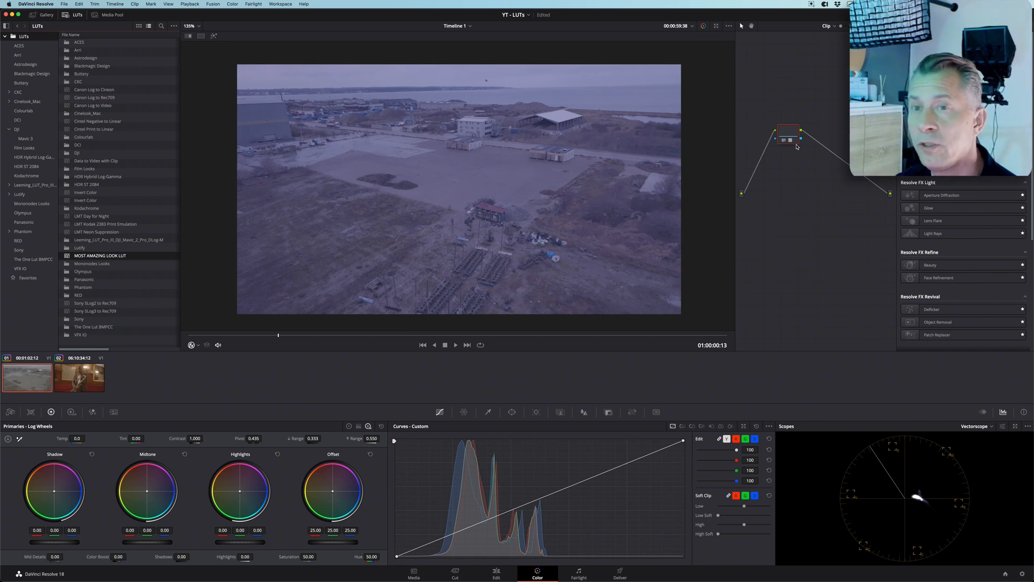
# Reset the drone clip's node grade and add a Color Space Transform to the node
pyautogui.rightClick(789, 137)
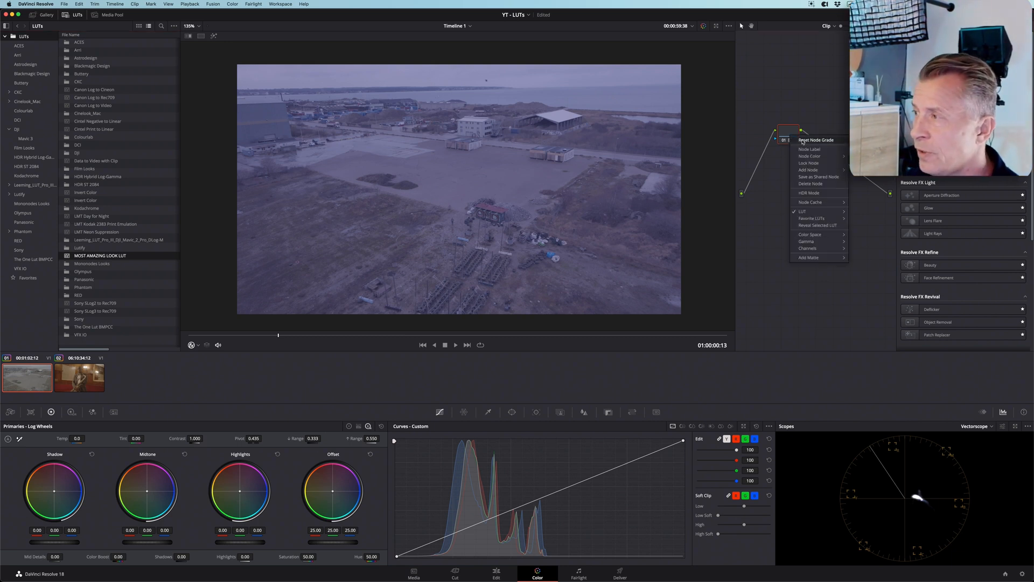
pyautogui.click(816, 140)
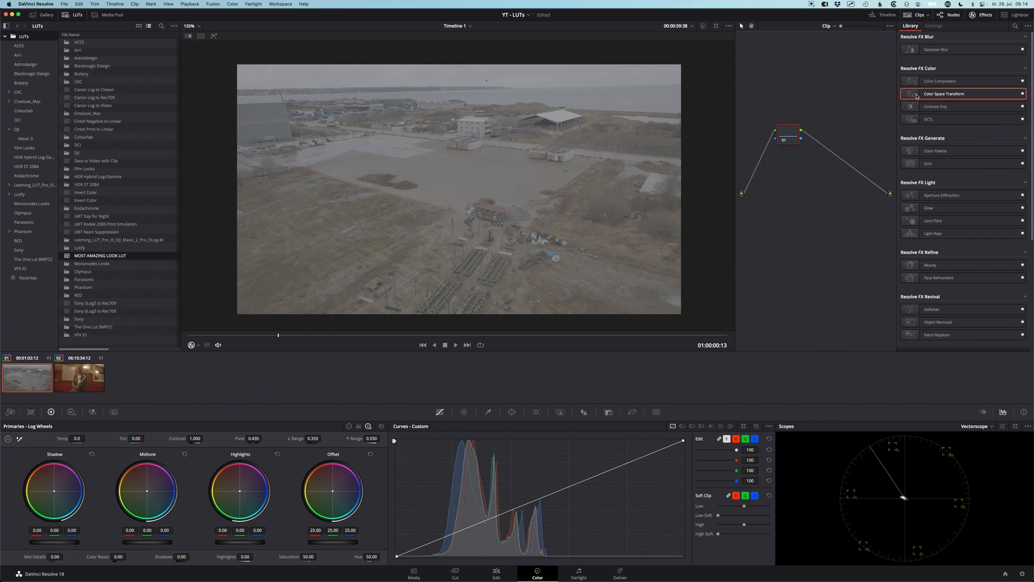
pyautogui.moveTo(914, 95); pyautogui.dragTo(788, 135)
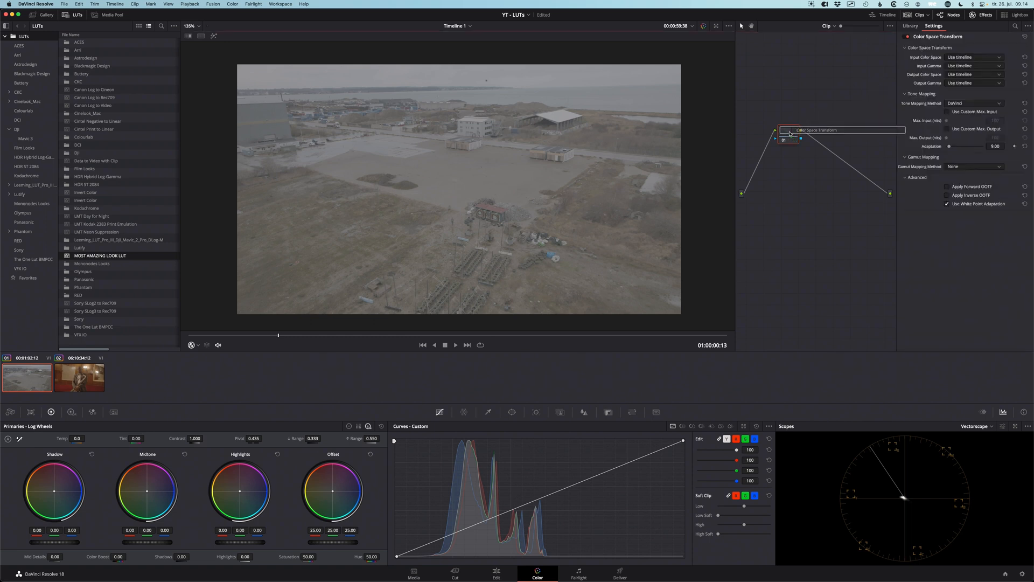
# Set the drone clip transform's input color space to DJI D-Gamut and its input gamma to DJI D-Log
pyautogui.click(969, 58)
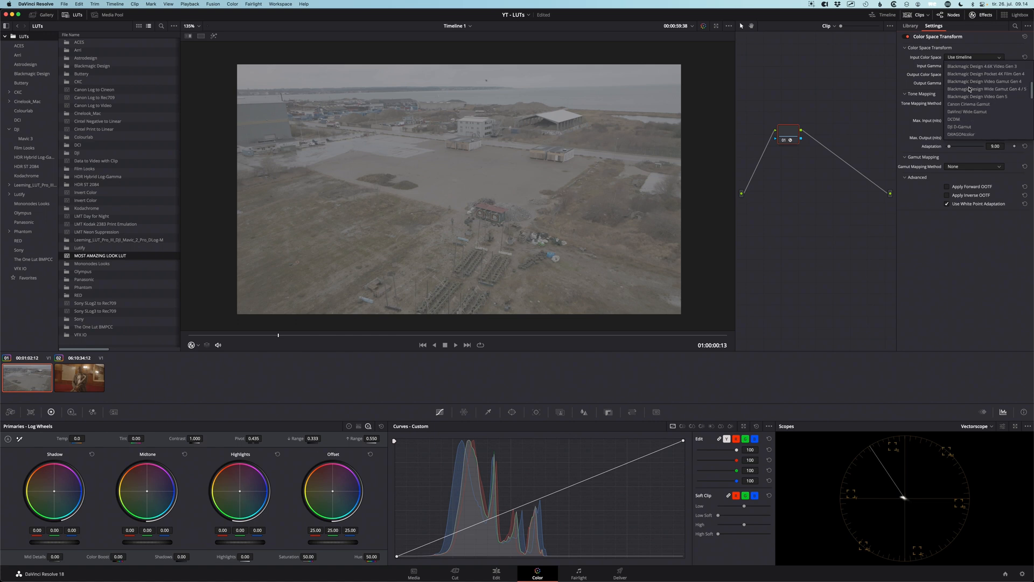
pyautogui.click(962, 126)
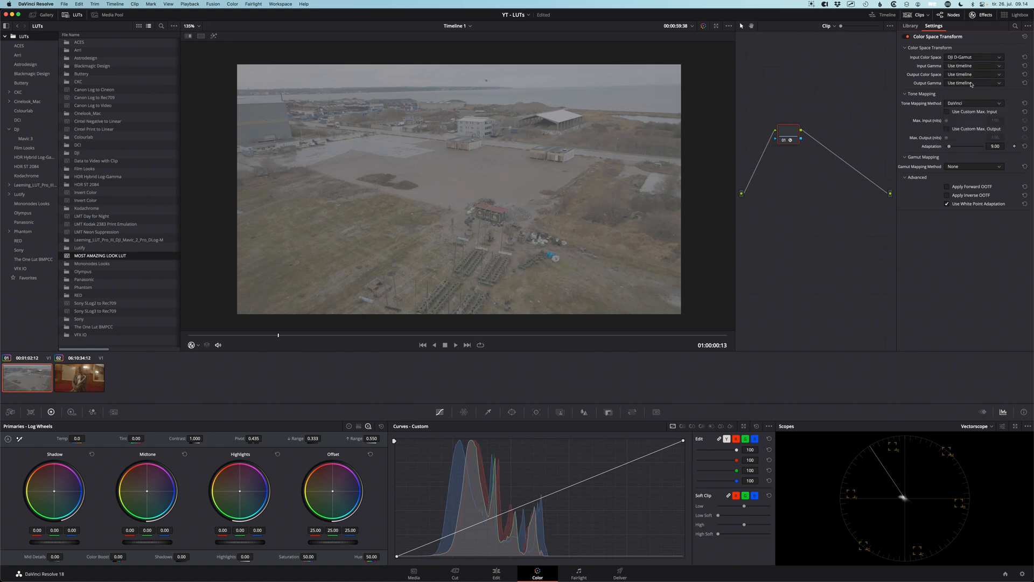
pyautogui.click(963, 67)
pyautogui.scroll(-3, 964, 86)
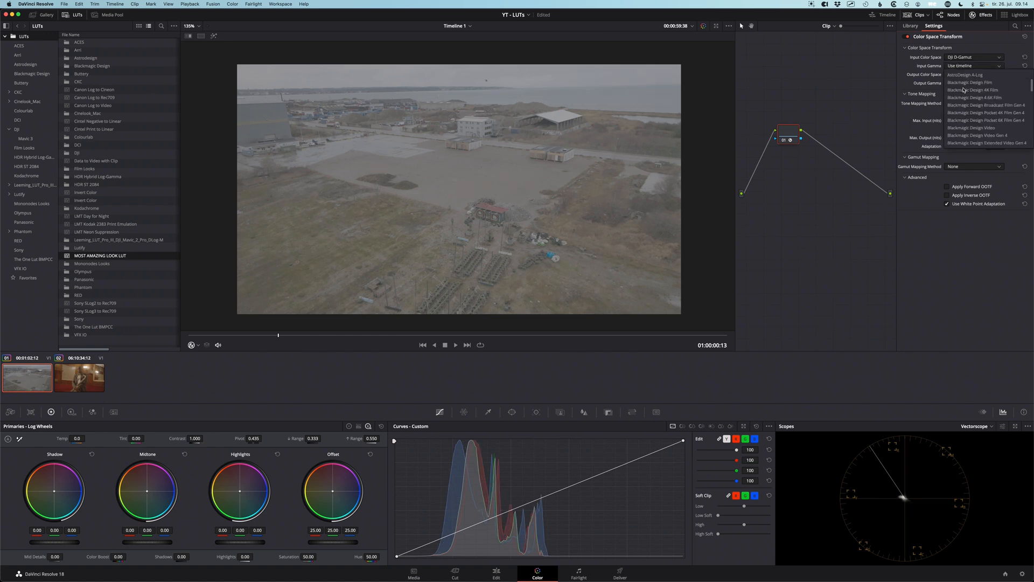
pyautogui.scroll(-4, 963, 90)
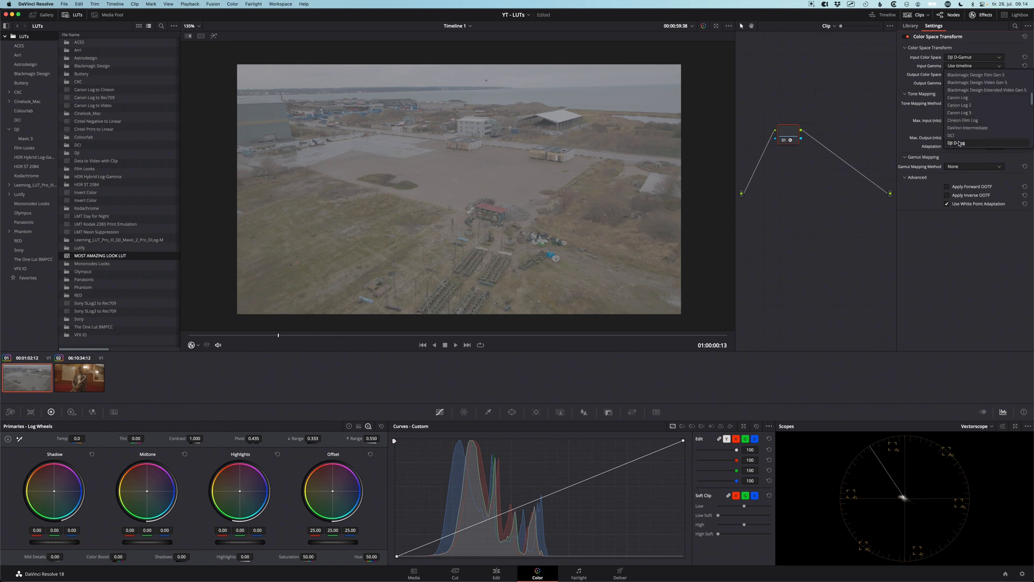
pyautogui.click(959, 135)
# Open the Sony LUT folder to check which color space and gamma its LUTs expect as input
pyautogui.click(960, 75)
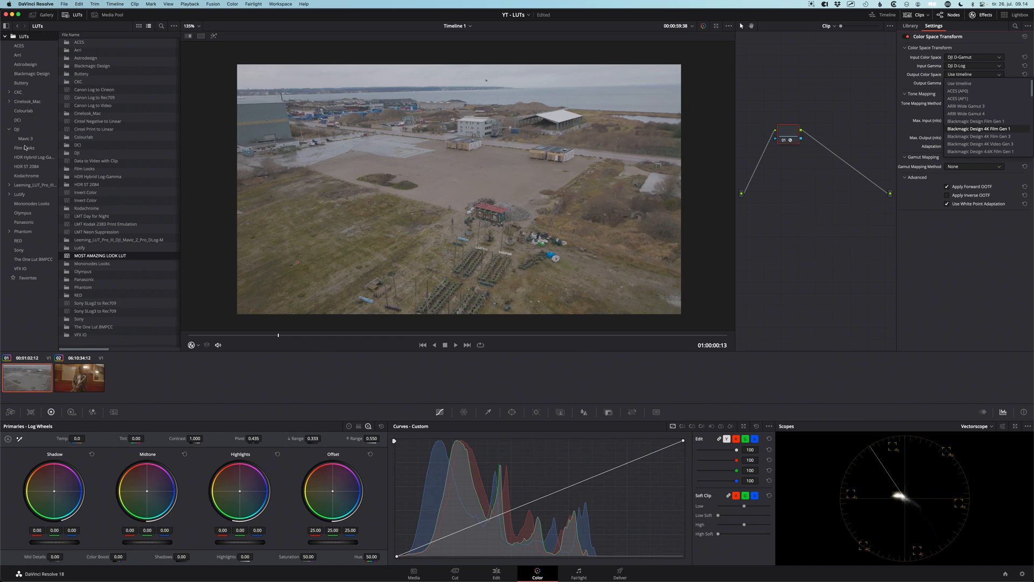
pyautogui.click(17, 251)
pyautogui.click(17, 251)
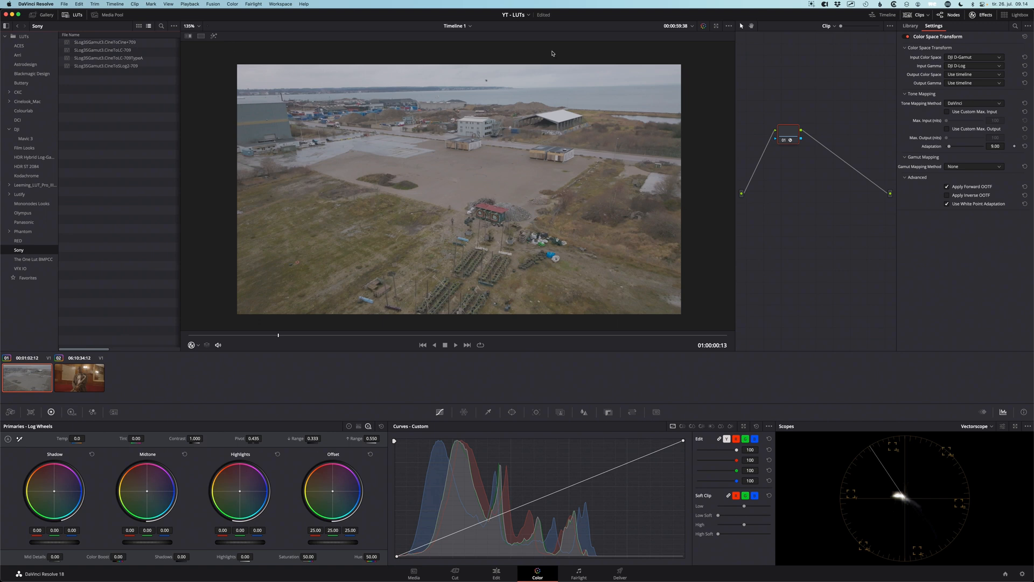
# Set the transform's output color space to Sony S-Gamut3.Cine and its output gamma to Sony S-Log3
pyautogui.click(972, 77)
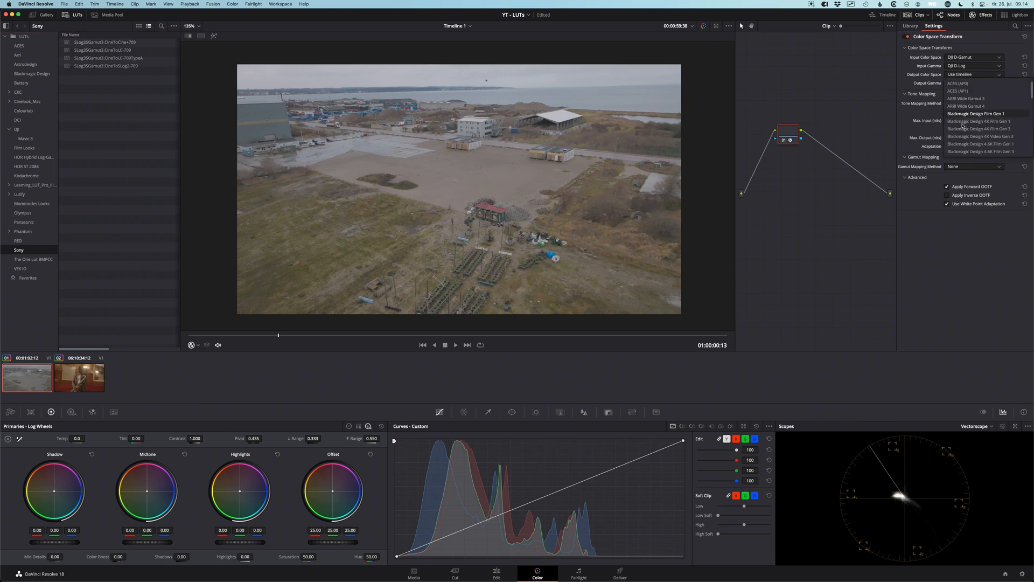
pyautogui.scroll(-3, 963, 127)
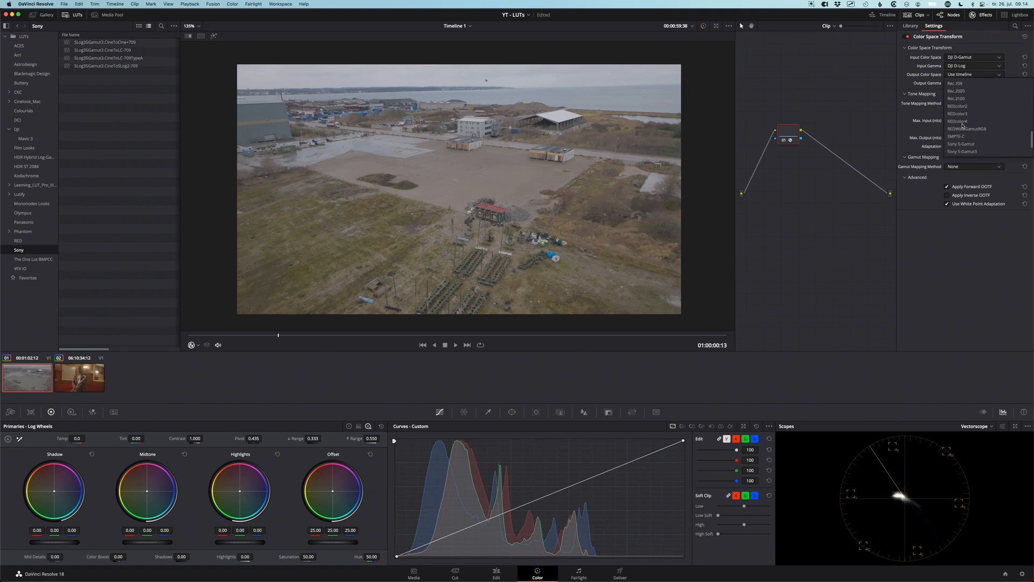
pyautogui.scroll(-2, 965, 132)
pyautogui.click(964, 137)
pyautogui.click(959, 85)
pyautogui.scroll(3, 965, 119)
pyautogui.scroll(-3, 965, 119)
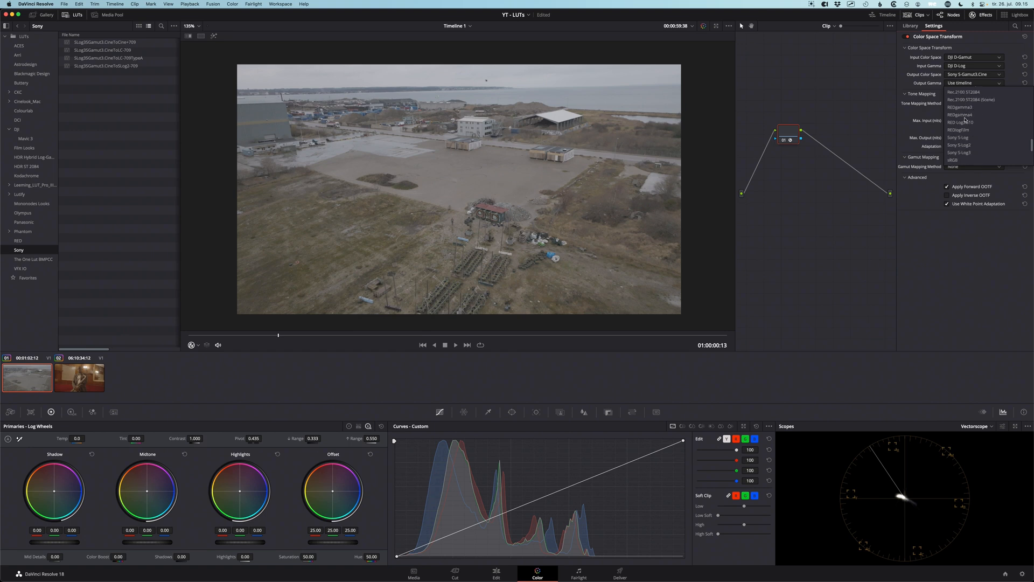
pyautogui.click(964, 153)
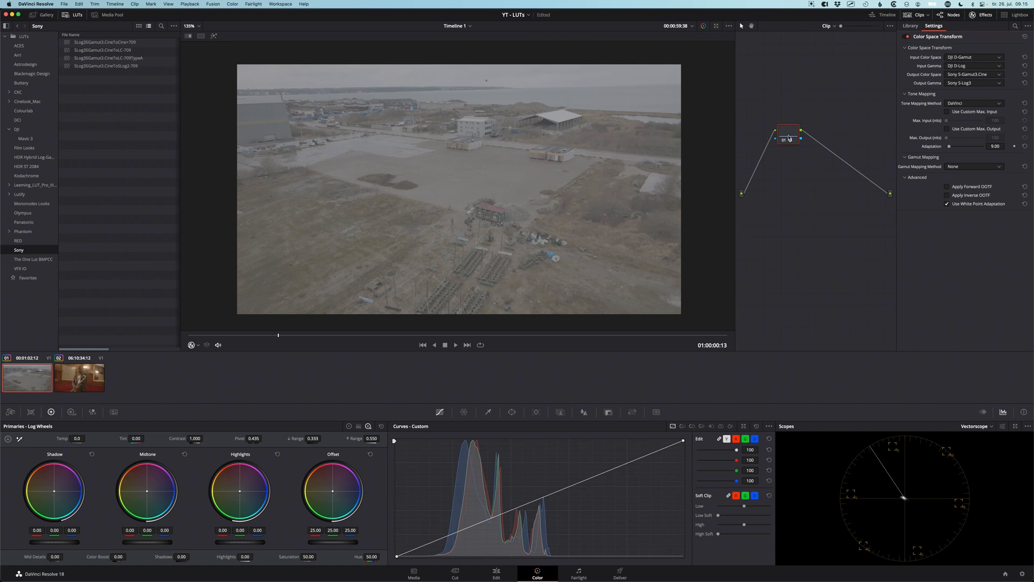
# Label the transform node CST and apply the SLog3SGamut3.CineToCine+709 LUT to a new serial node after it
pyautogui.moveTo(790, 138); pyautogui.dragTo(782, 132)
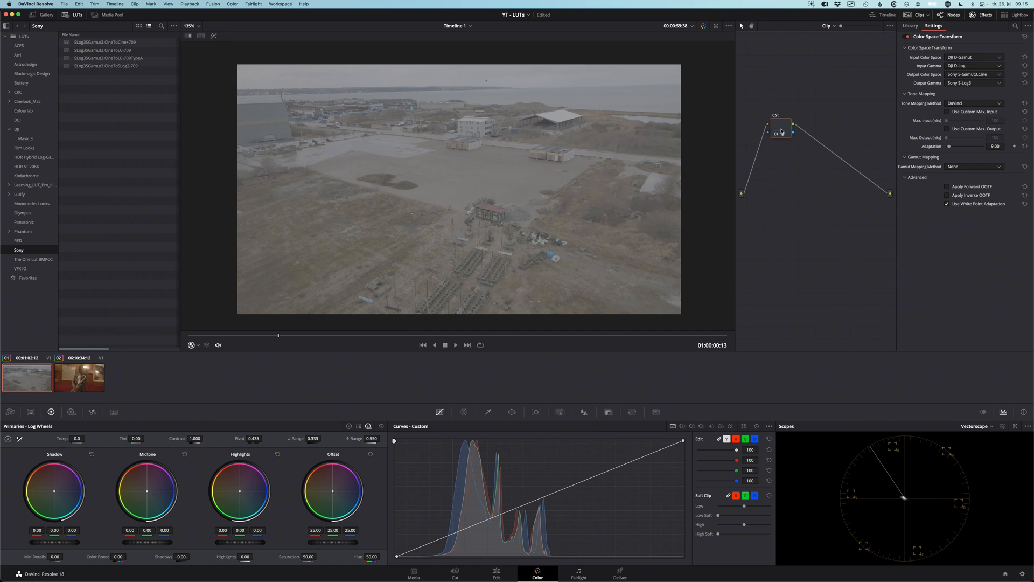
pyautogui.hotkey('alt', 's')
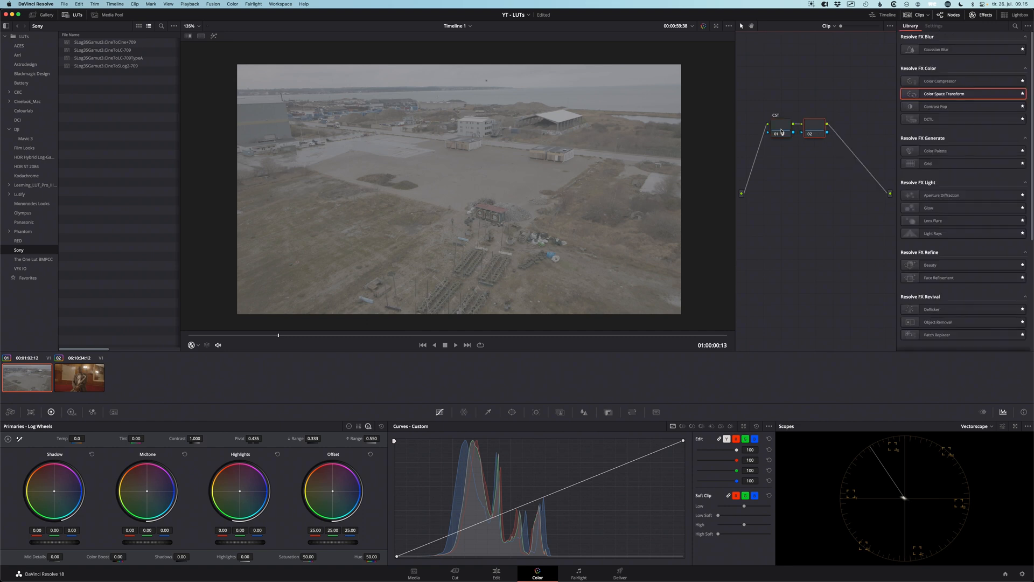
pyautogui.moveTo(86, 42); pyautogui.dragTo(809, 131)
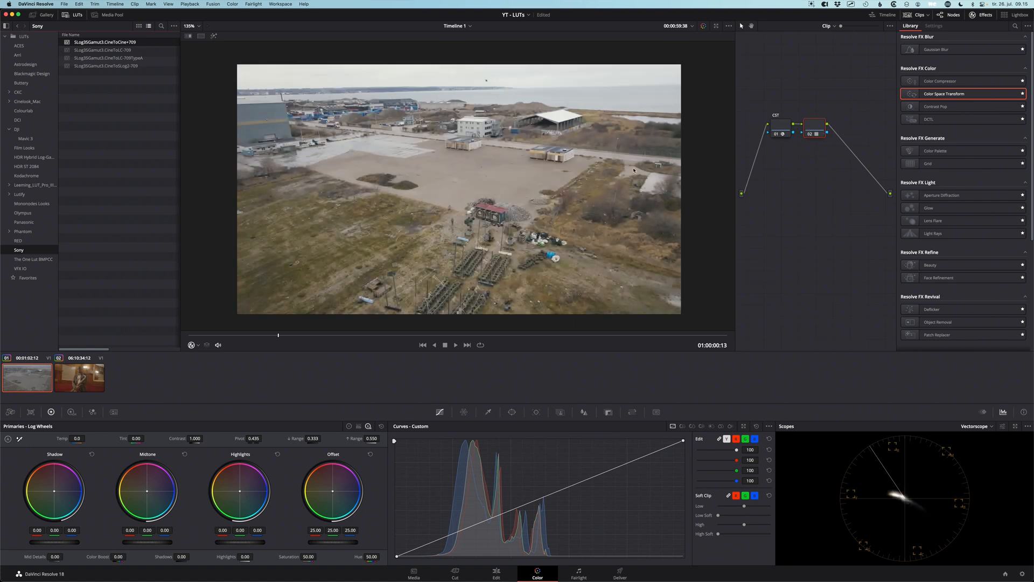